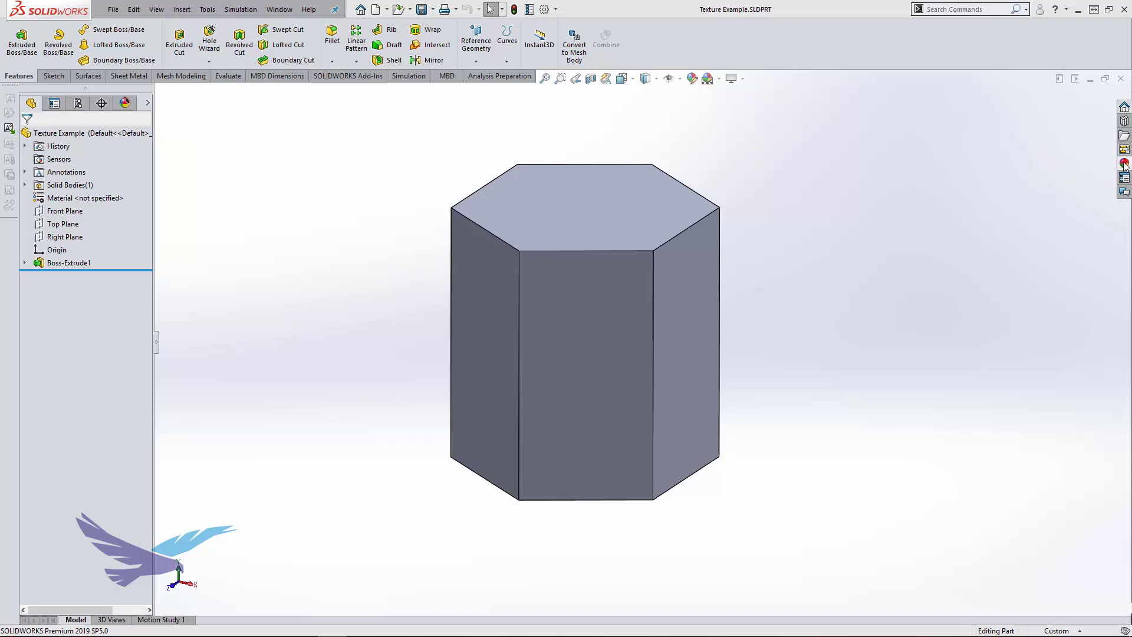
Apply the Knurled Bump 10 appearance from the miscellaneous 3D textures to only the front face of the hexagonal prism
{"action": "left_click", "coordinate": [1124, 164]}
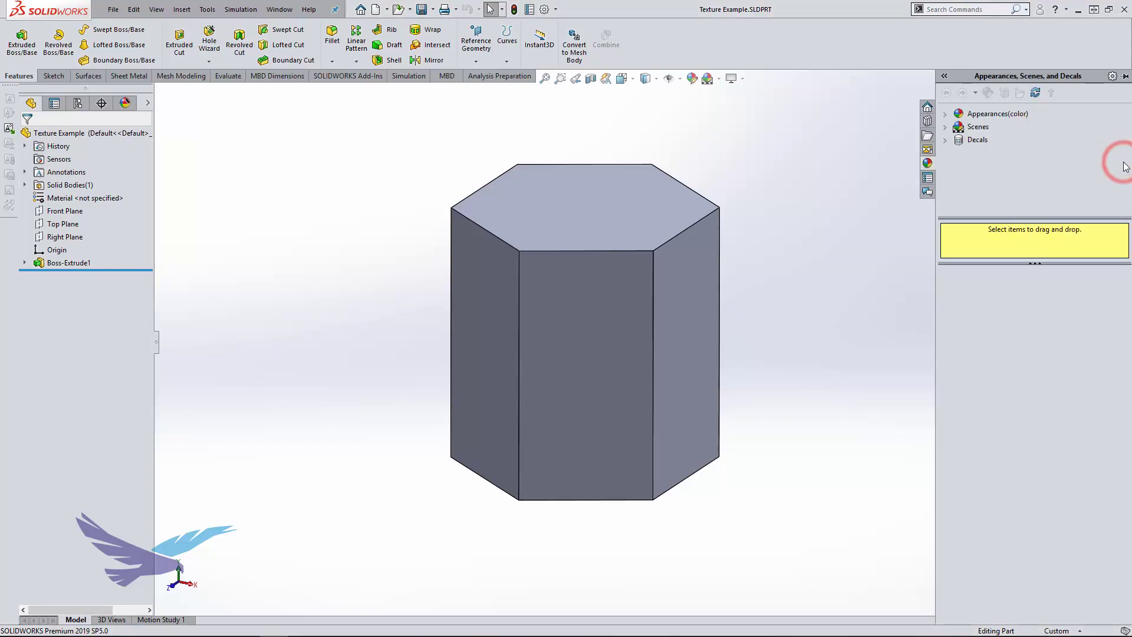
{"action": "left_click", "coordinate": [944, 113]}
{"action": "scroll", "coordinate": [949, 145], "scroll_direction": "down", "scroll_amount": 1}
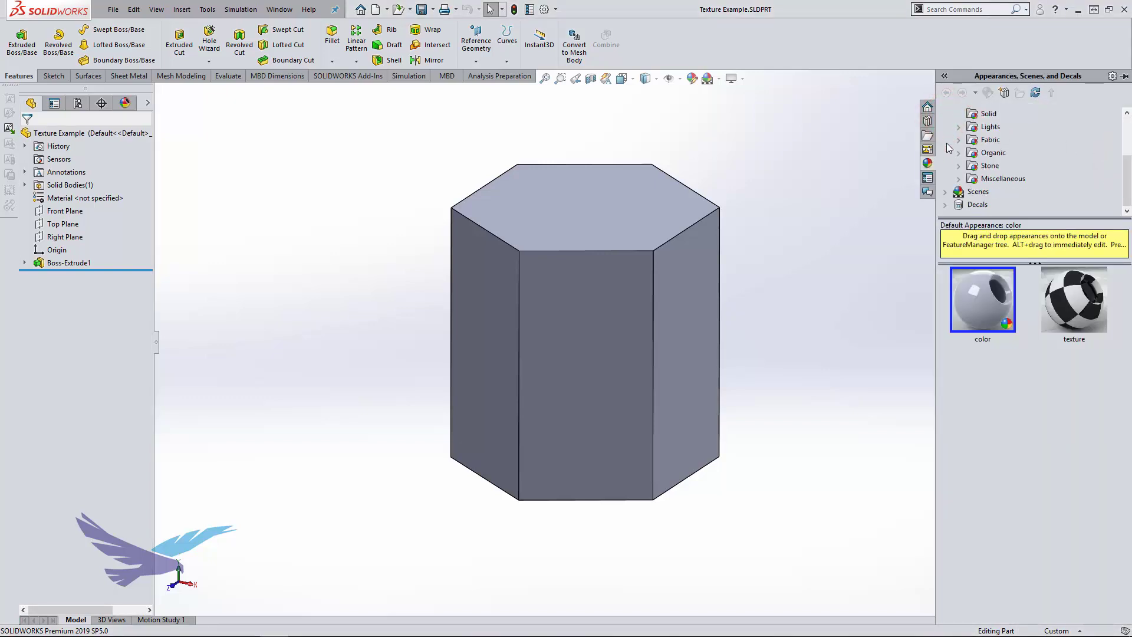
{"action": "left_click", "coordinate": [957, 178]}
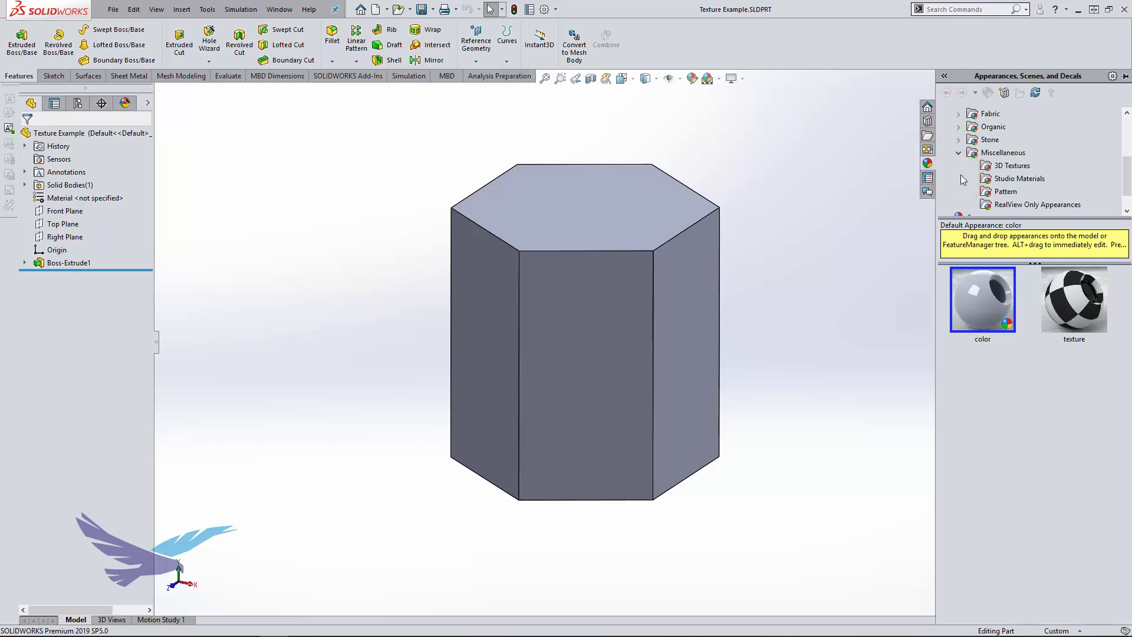
{"action": "left_click", "coordinate": [1002, 167]}
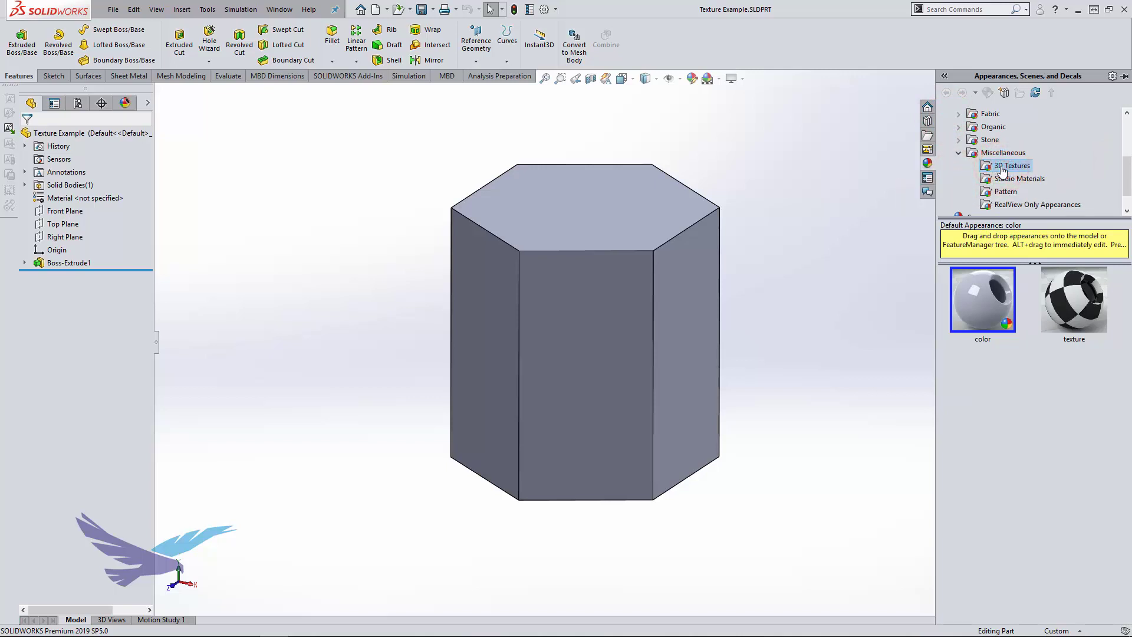
{"action": "scroll", "coordinate": [974, 567], "scroll_direction": "down", "scroll_amount": 3}
{"action": "mouse_move", "coordinate": [976, 570]}
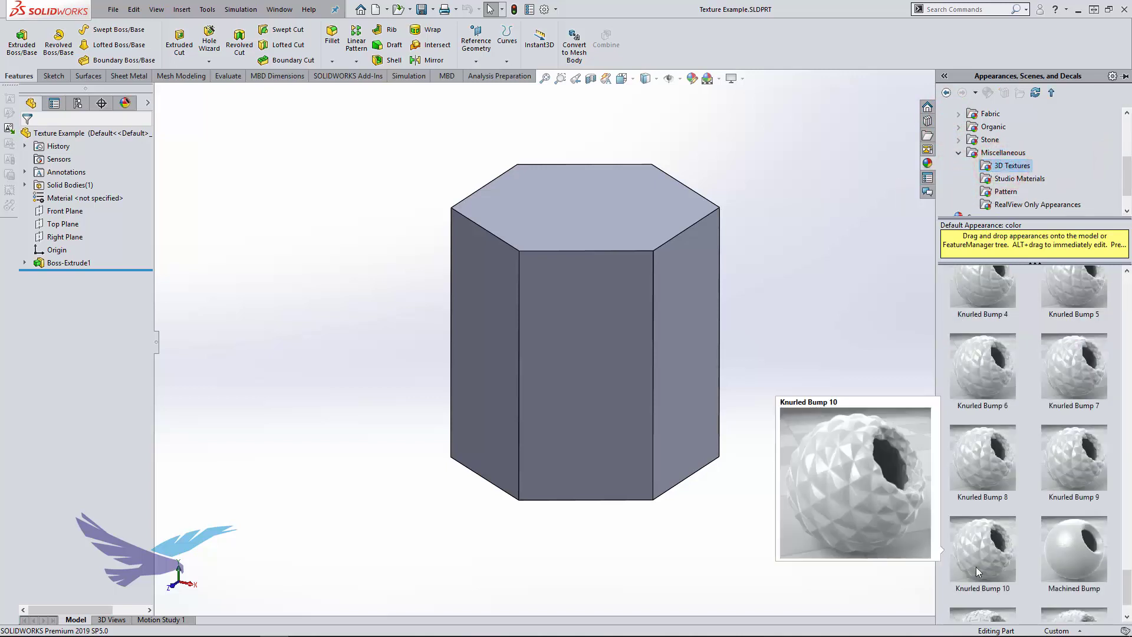
{"action": "left_click_drag", "start_coordinate": [974, 567], "coordinate": [587, 379]}
{"action": "left_click", "coordinate": [587, 381]}
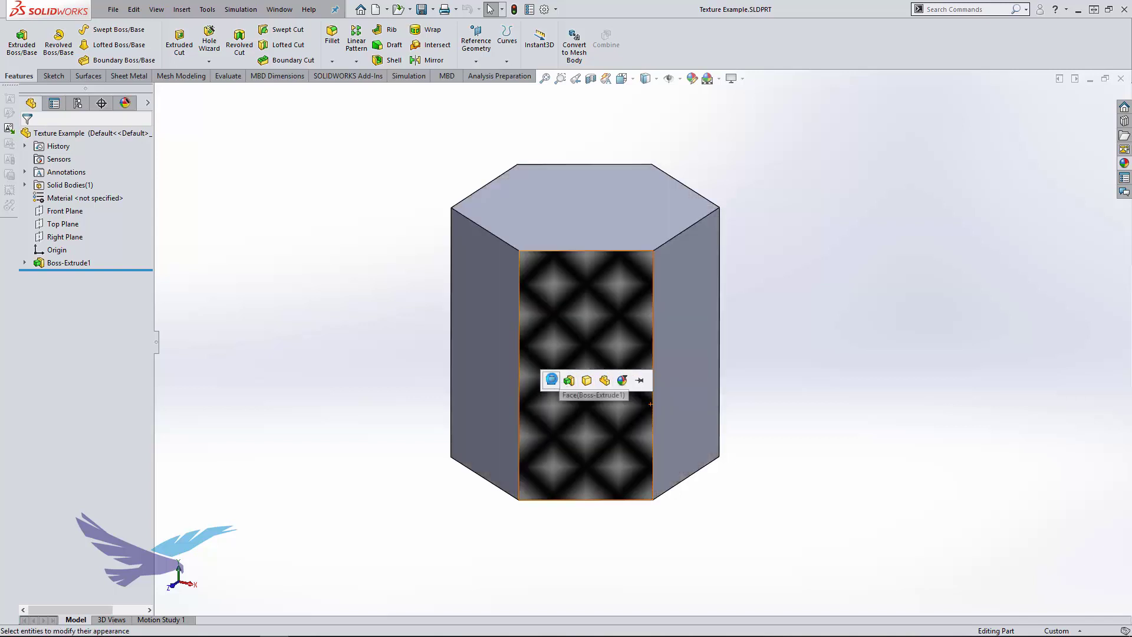
{"action": "left_click", "coordinate": [551, 381]}
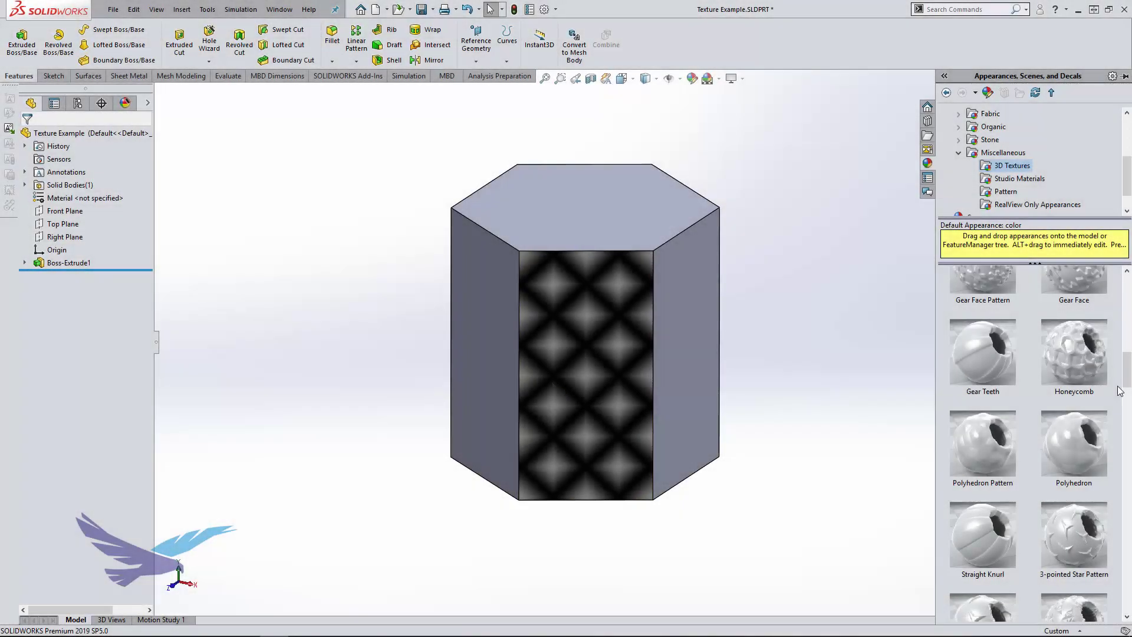
Apply the Honeycomb 3D texture appearance to only the side face adjoining the knurled front face on its right
{"action": "left_click_drag", "start_coordinate": [1096, 370], "coordinate": [704, 366]}
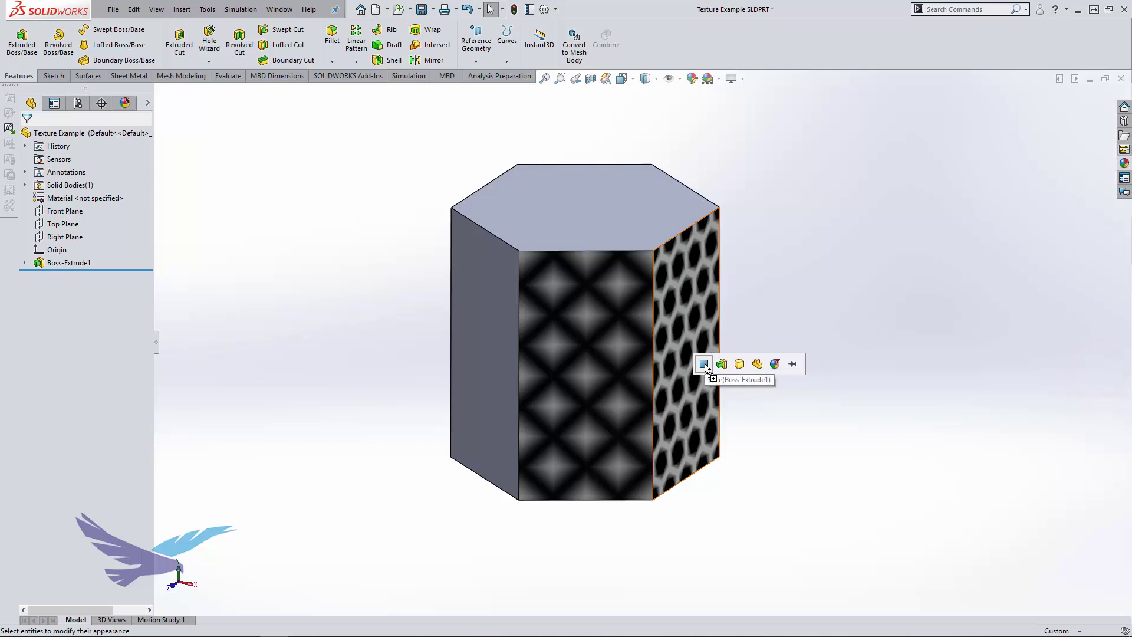
{"action": "left_click", "coordinate": [704, 363]}
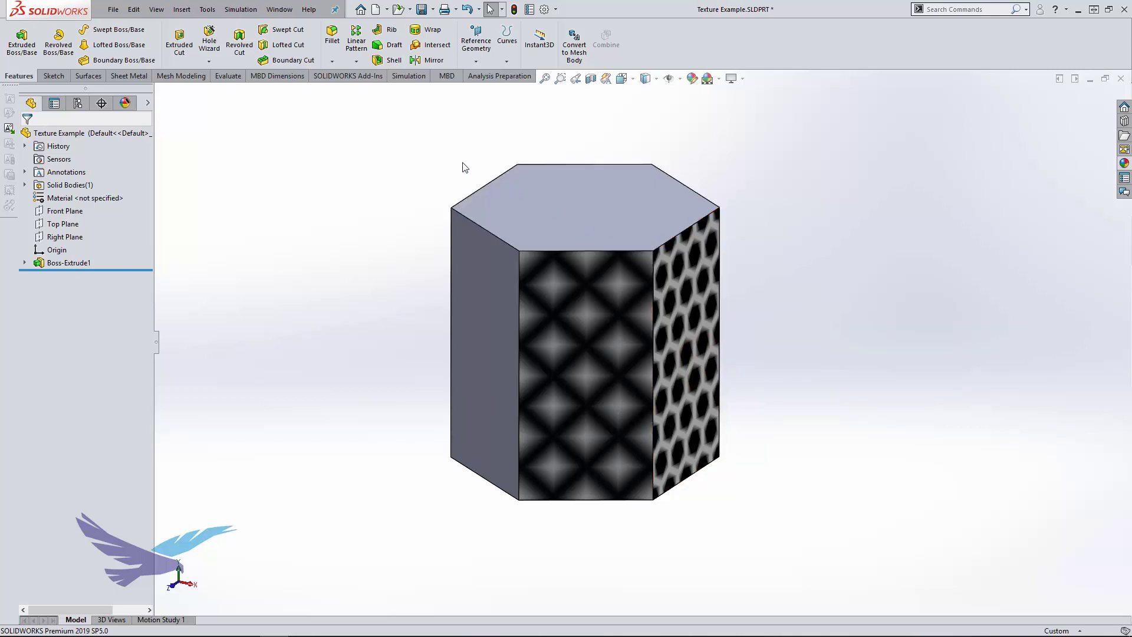
Edit the Knurled Bump 10 mapping: rotate it to 135°, size it about 11.62 mm, and offset it about 0.14 mm horizontally and -3.90 mm vertically
{"action": "left_click", "coordinate": [120, 104]}
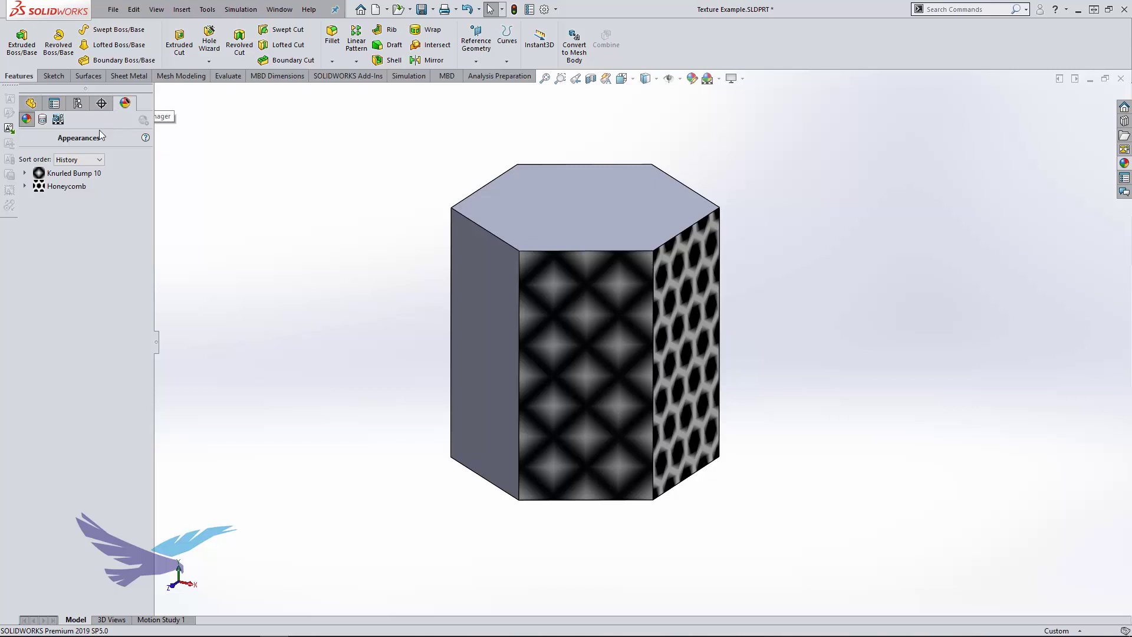
{"action": "mouse_move", "coordinate": [59, 178]}
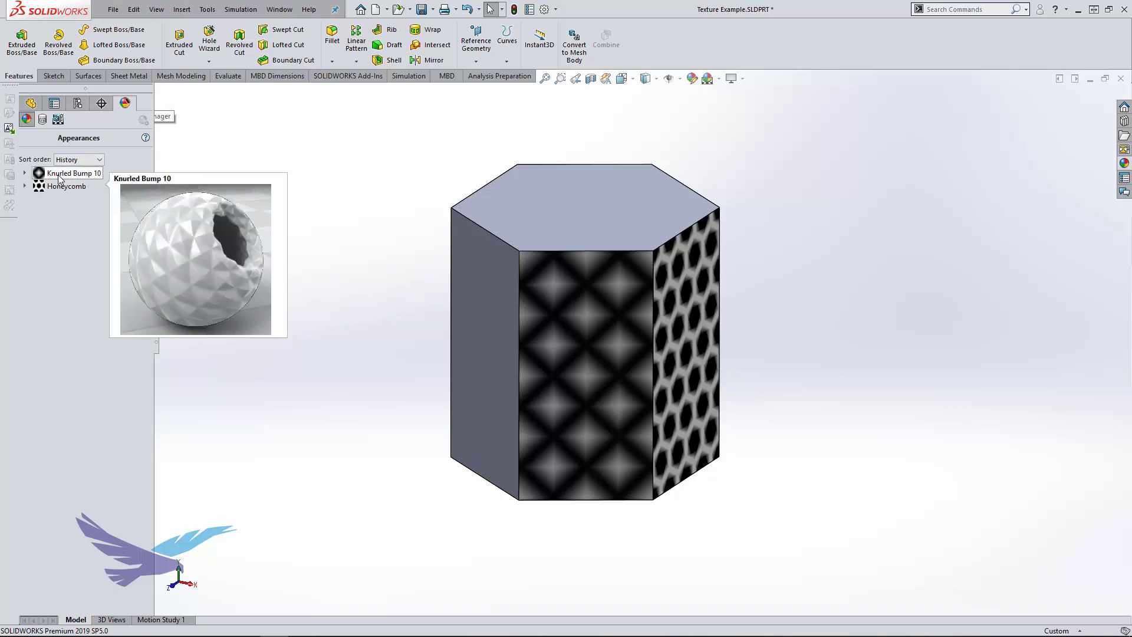
{"action": "right_click", "coordinate": [58, 174]}
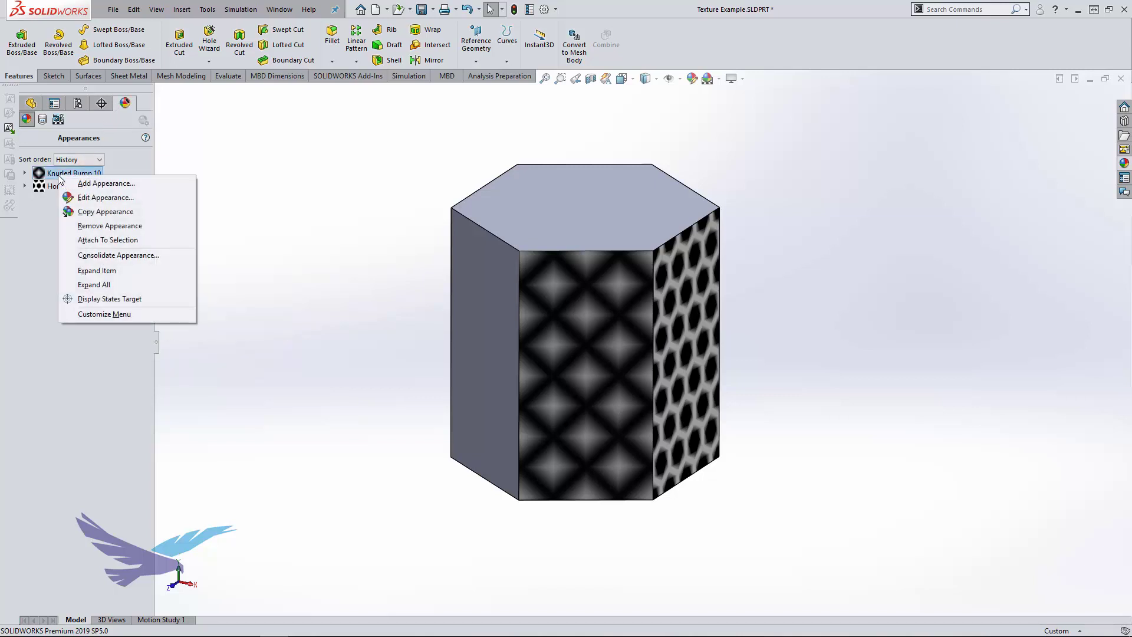
{"action": "left_click", "coordinate": [87, 197]}
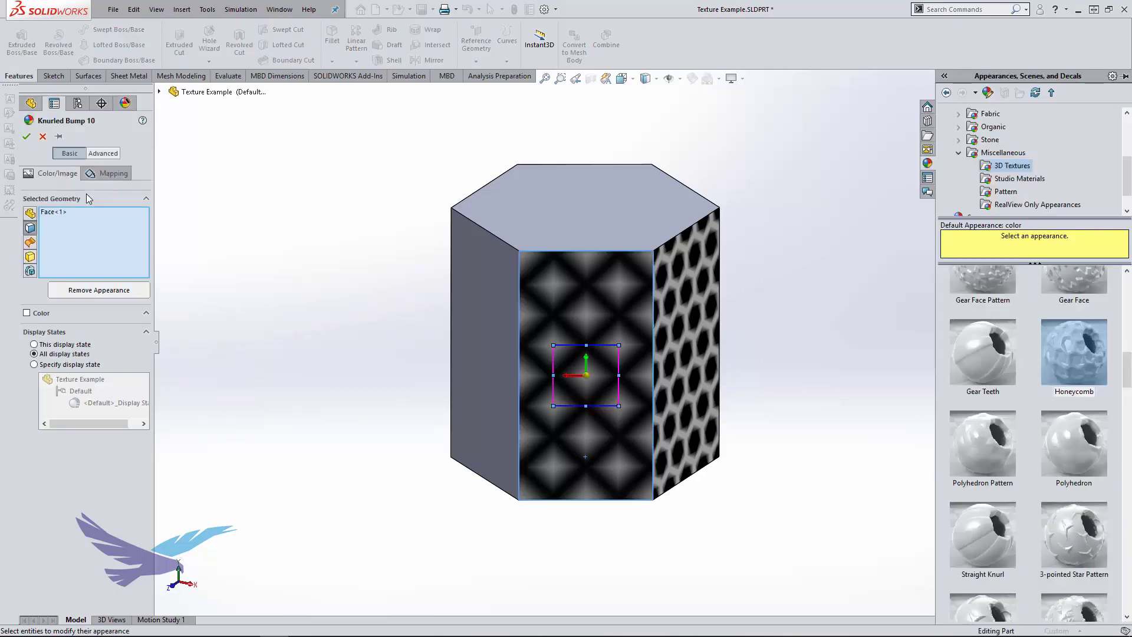
{"action": "left_click", "coordinate": [109, 152]}
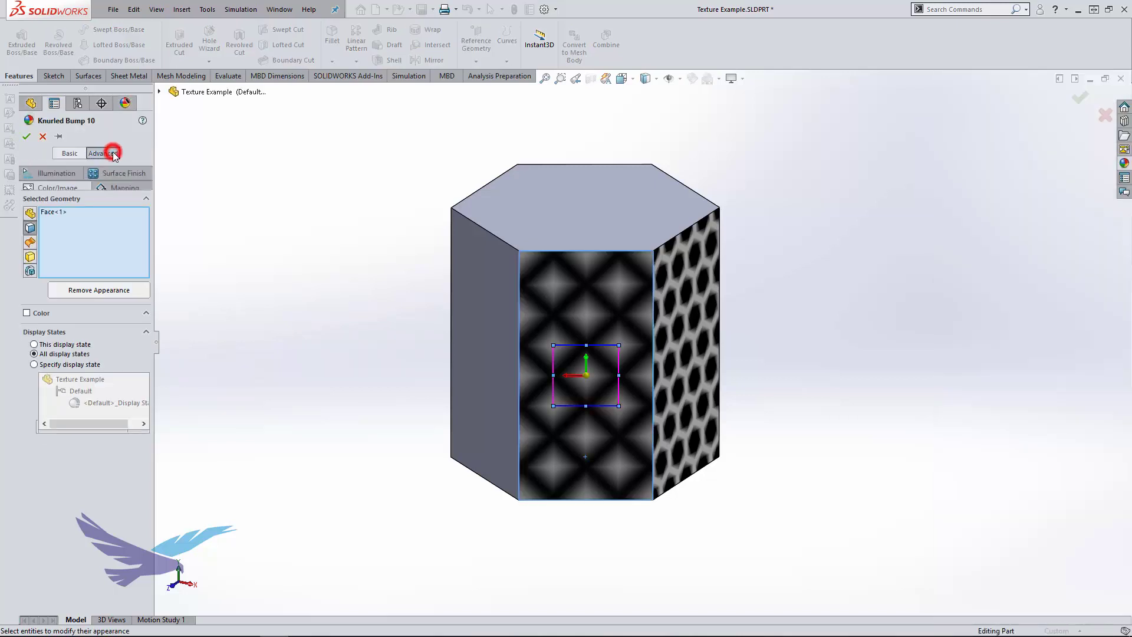
{"action": "left_click", "coordinate": [126, 188]}
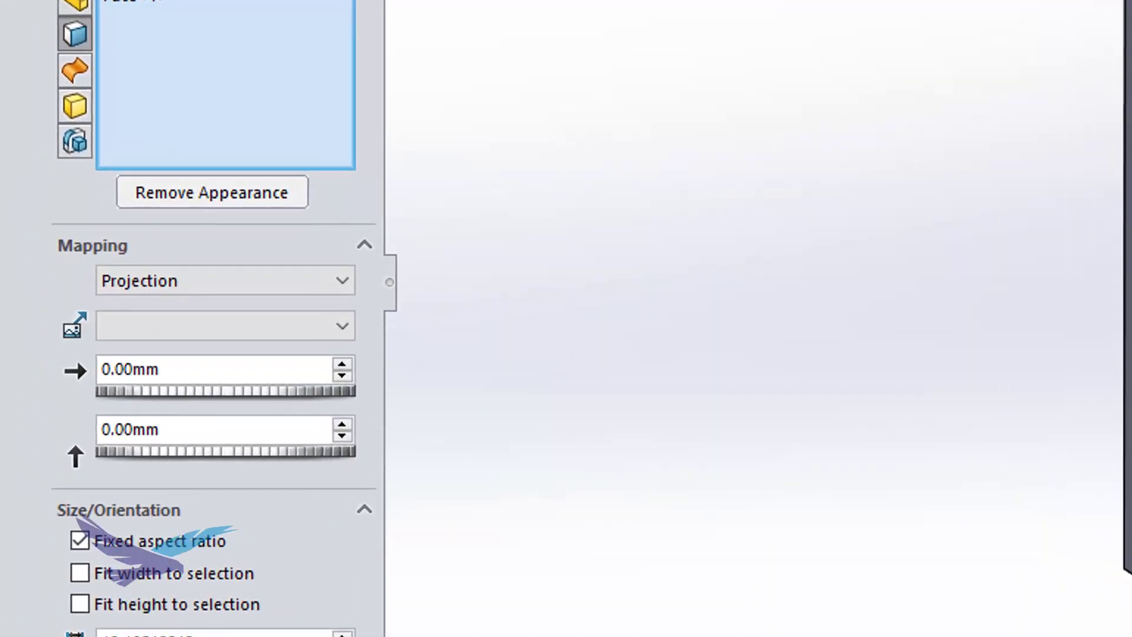
{"action": "left_click", "coordinate": [341, 279]}
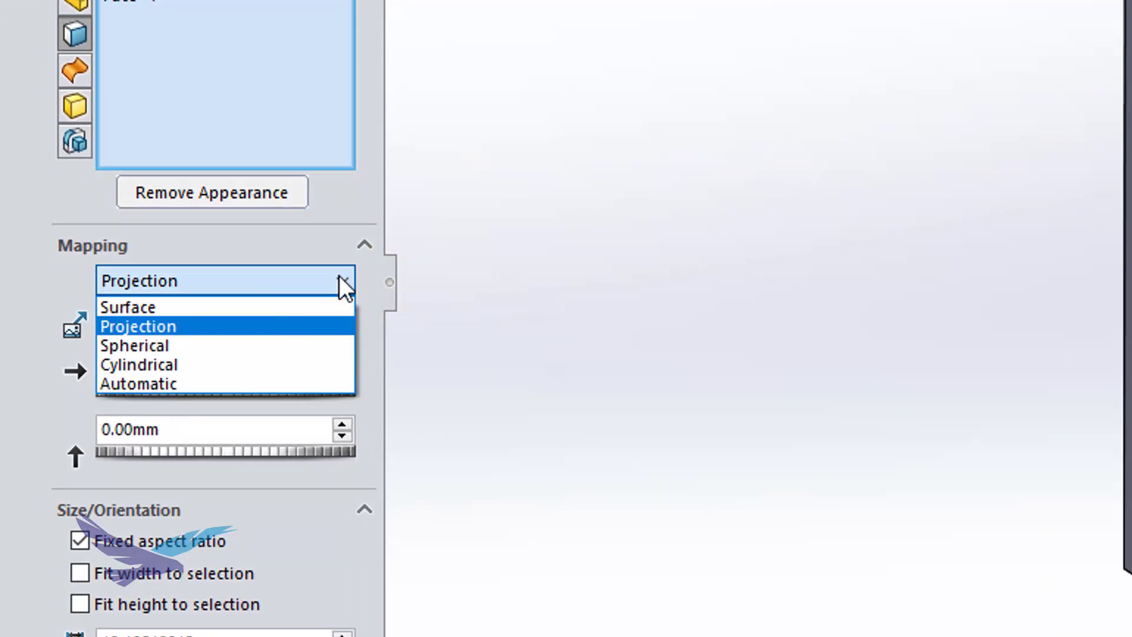
{"action": "left_click", "coordinate": [341, 279]}
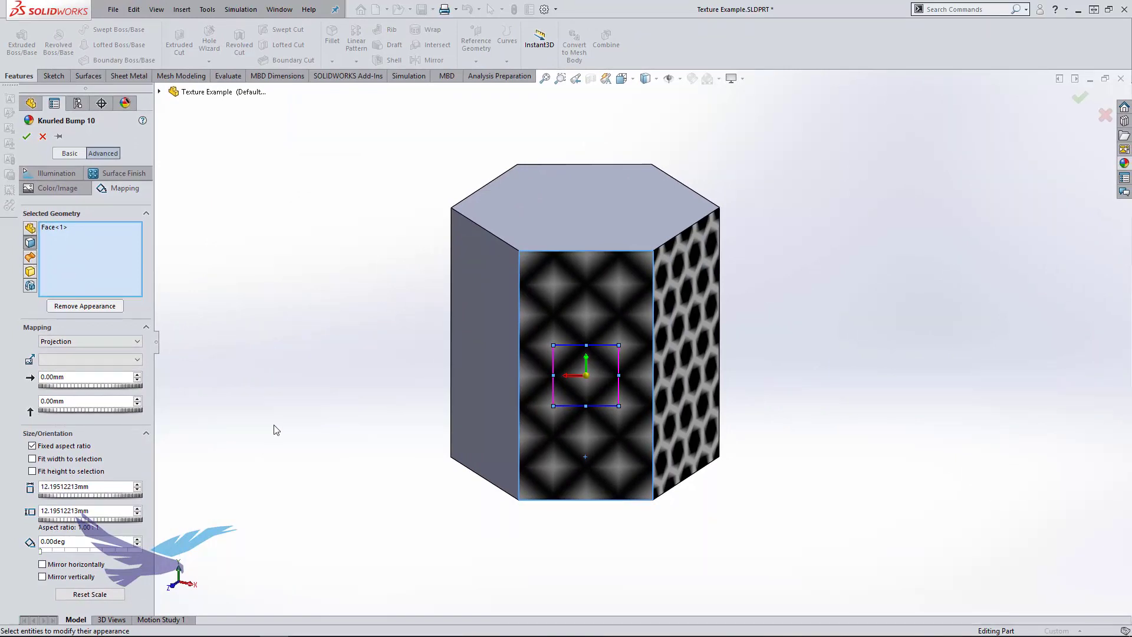
{"action": "left_click_drag", "start_coordinate": [558, 385], "coordinate": [559, 384]}
{"action": "mouse_move", "coordinate": [618, 406]}
{"action": "left_mouse_down"}
{"action": "mouse_move", "coordinate": [581, 376]}
{"action": "mouse_move", "coordinate": [594, 373]}
{"action": "mouse_move", "coordinate": [610, 403]}
{"action": "left_mouse_up"}
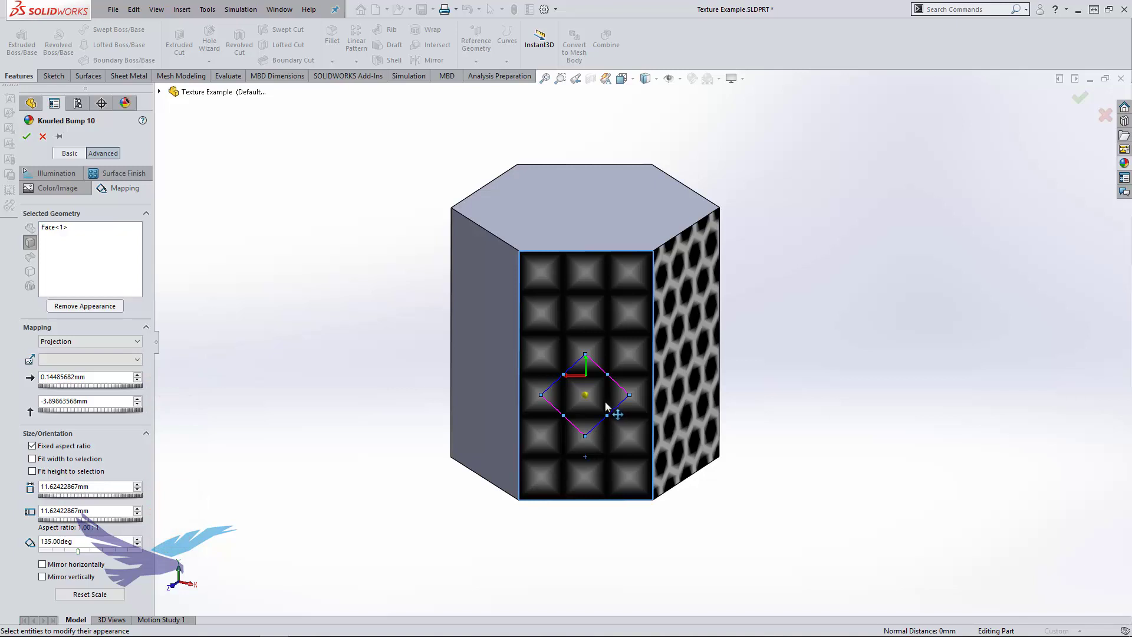
{"action": "left_click", "coordinate": [26, 137]}
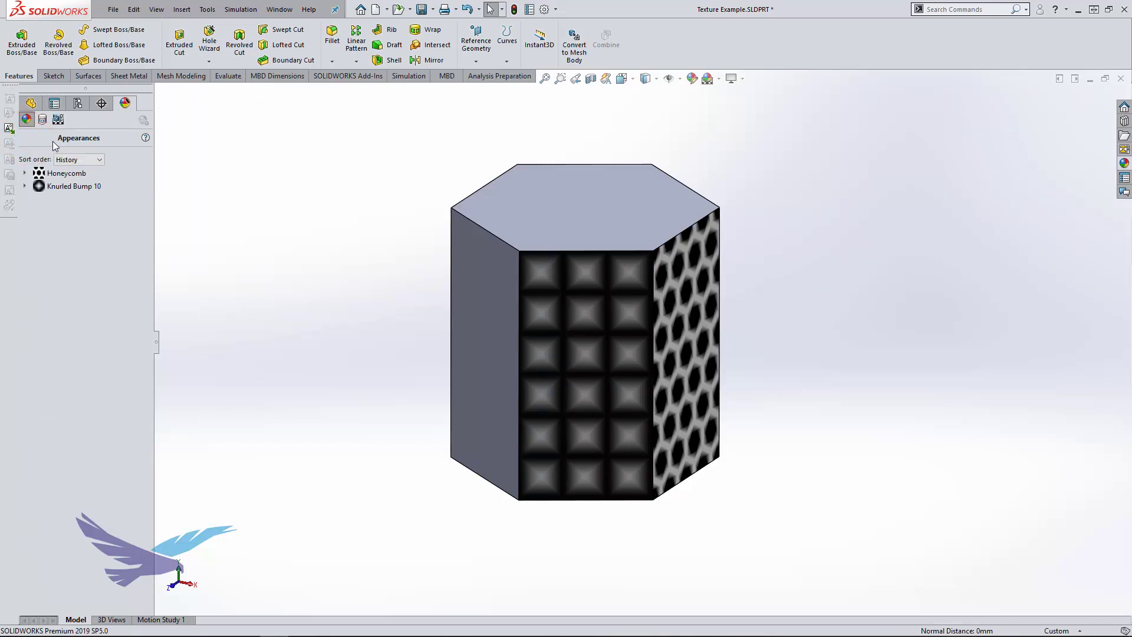
{"action": "left_click", "coordinate": [182, 10]}
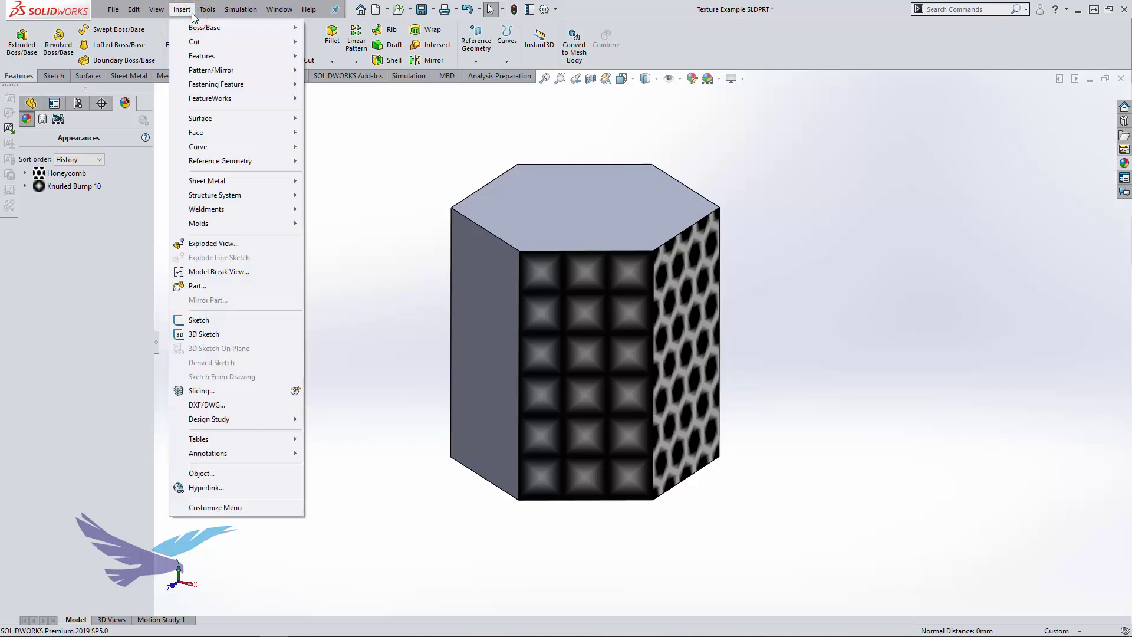
{"action": "mouse_move", "coordinate": [207, 56]}
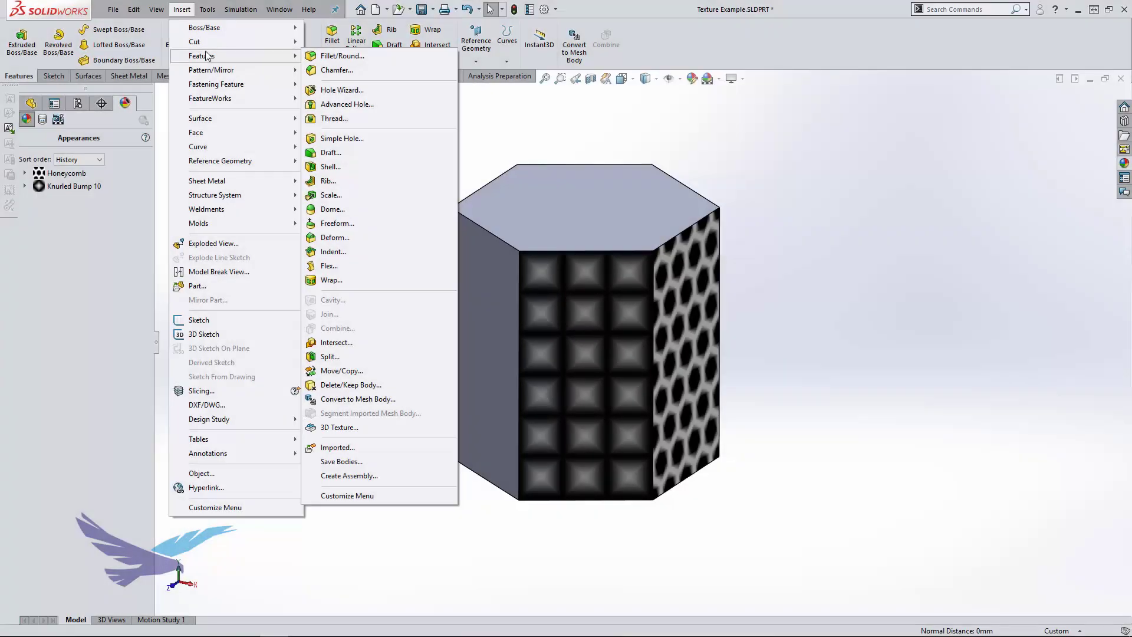
{"action": "left_click", "coordinate": [480, 106]}
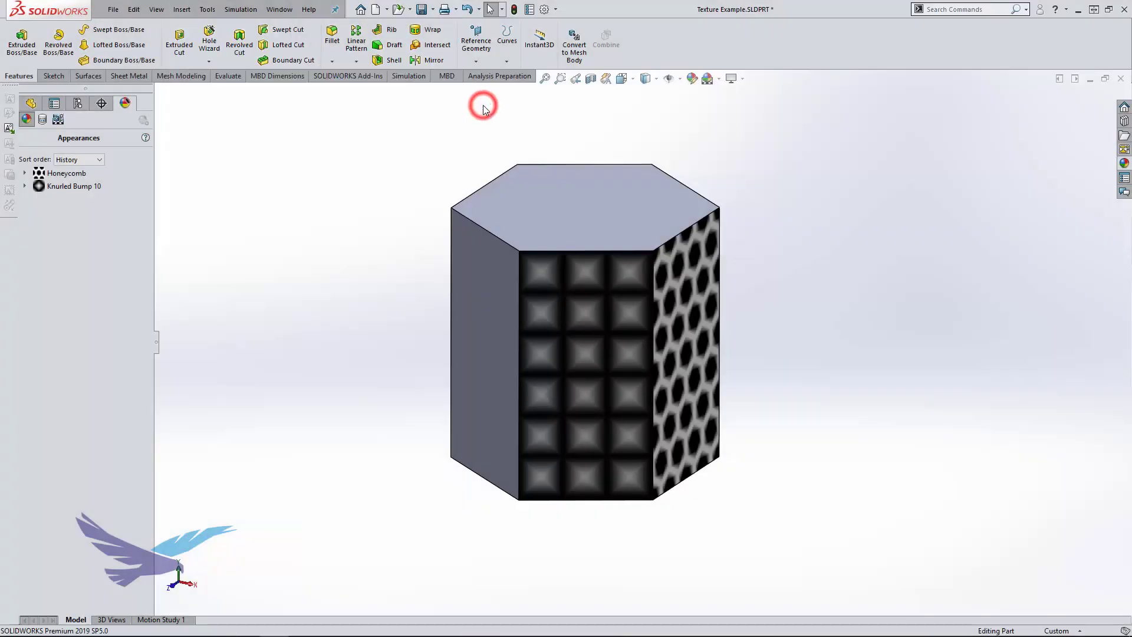
Start a 3D Texture feature on the hexagonal body and include both the Knurled Bump 10 and Honeycomb textures for conversion
{"action": "left_click", "coordinate": [200, 77]}
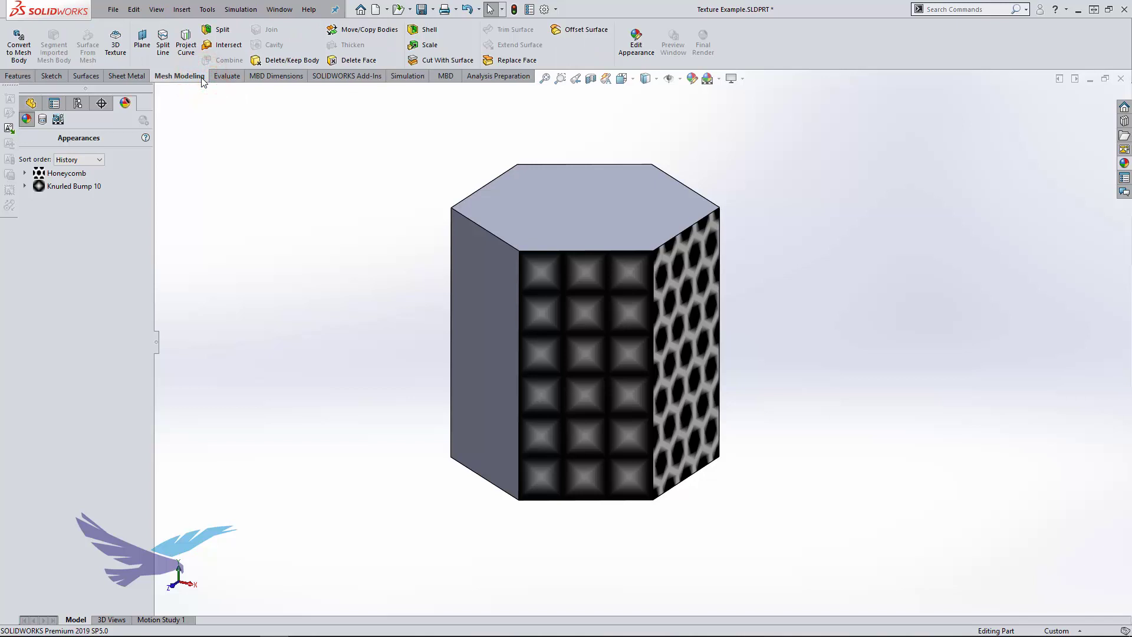
{"action": "left_click", "coordinate": [118, 50]}
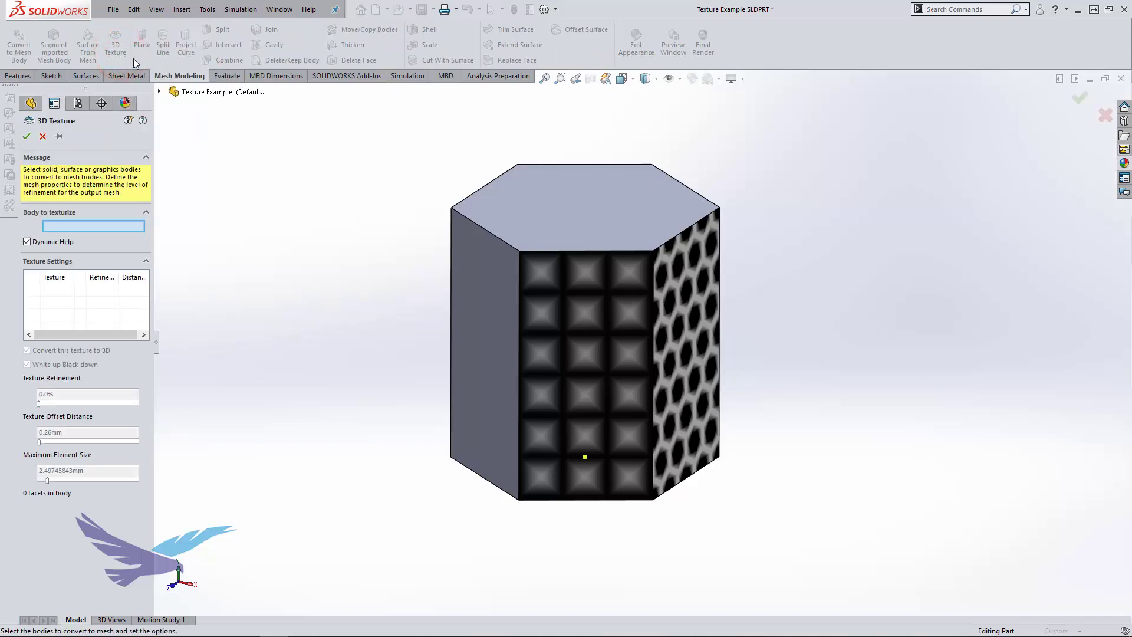
{"action": "left_click", "coordinate": [590, 329]}
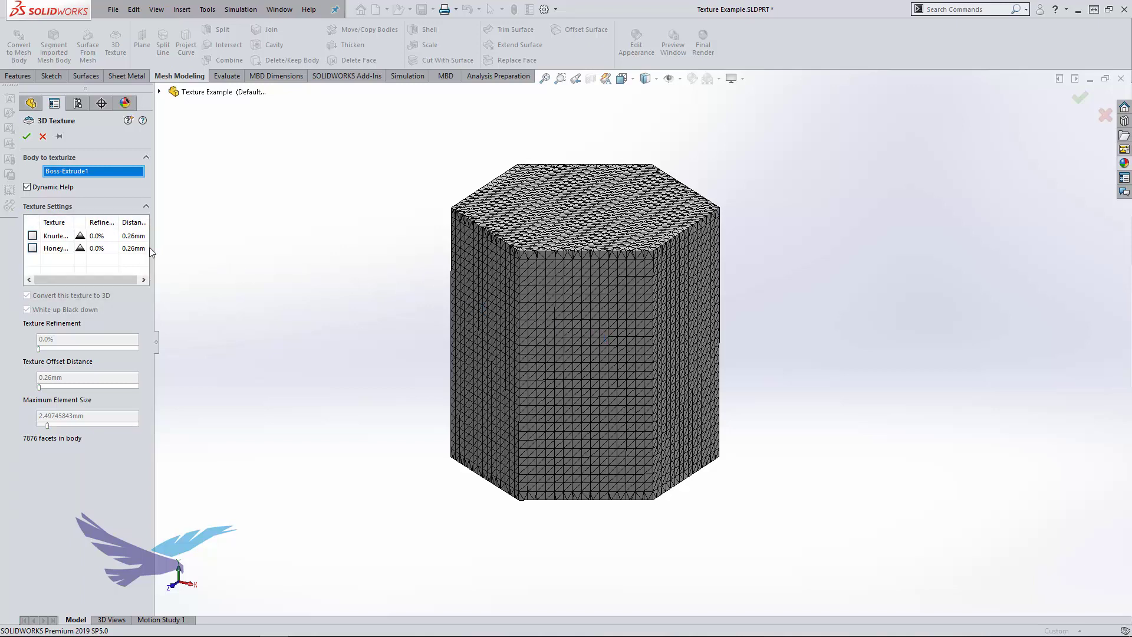
{"action": "left_click", "coordinate": [33, 236]}
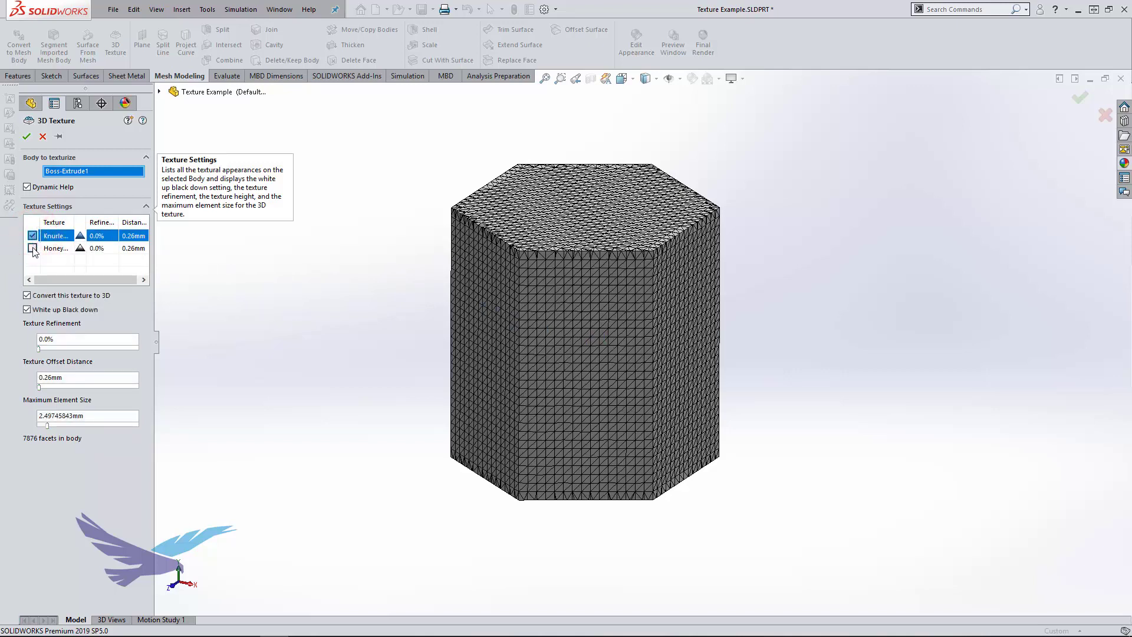
{"action": "left_click", "coordinate": [32, 248]}
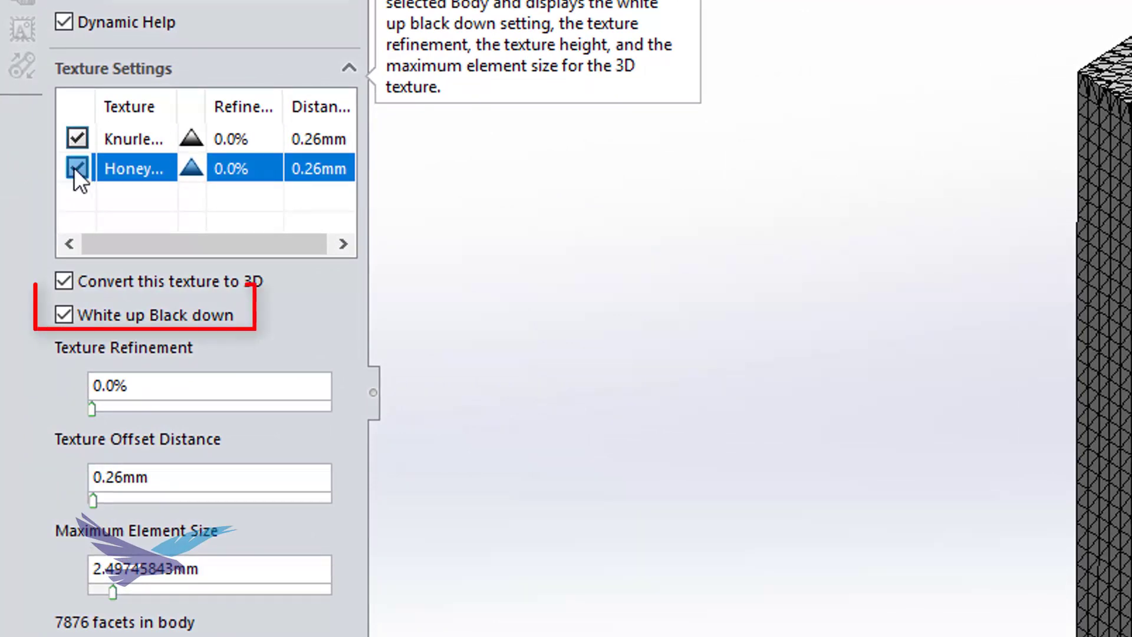
Set the texture refinement to 93.3% for both the Honeycomb and the Knurled Bump 10 textures
{"action": "mouse_move", "coordinate": [66, 316]}
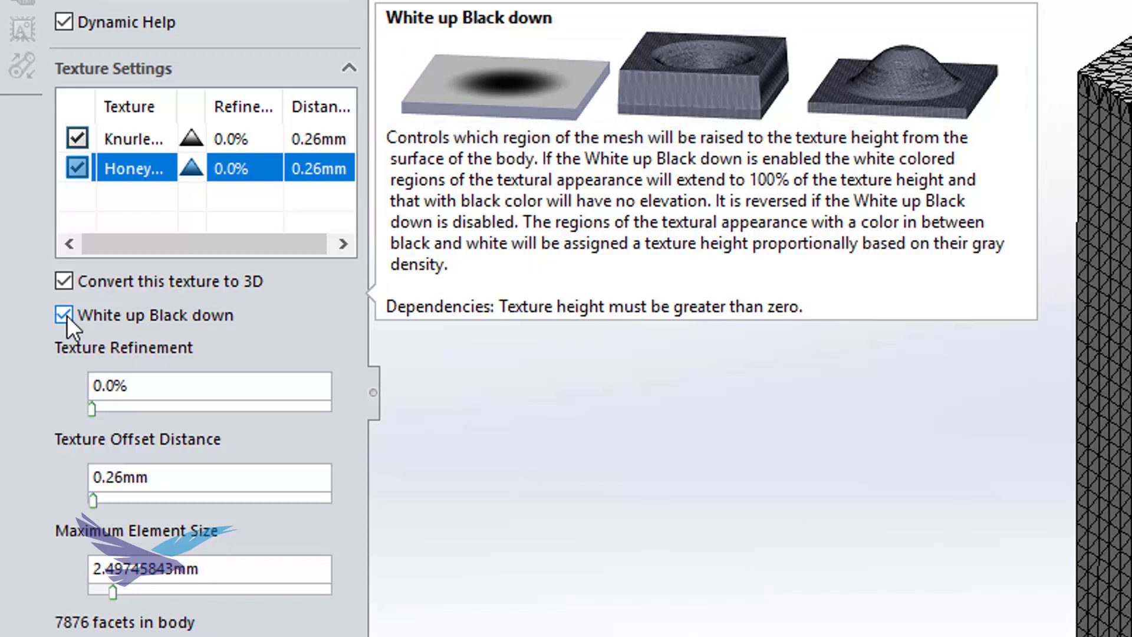
{"action": "mouse_move", "coordinate": [99, 403]}
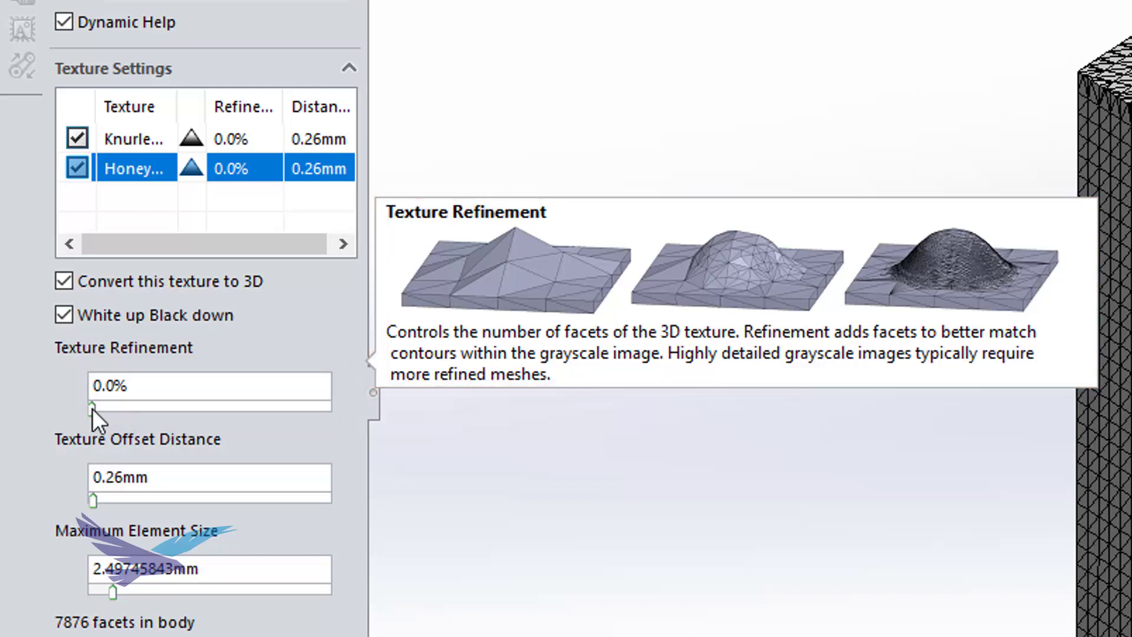
{"action": "left_click_drag", "start_coordinate": [92, 408], "coordinate": [166, 383]}
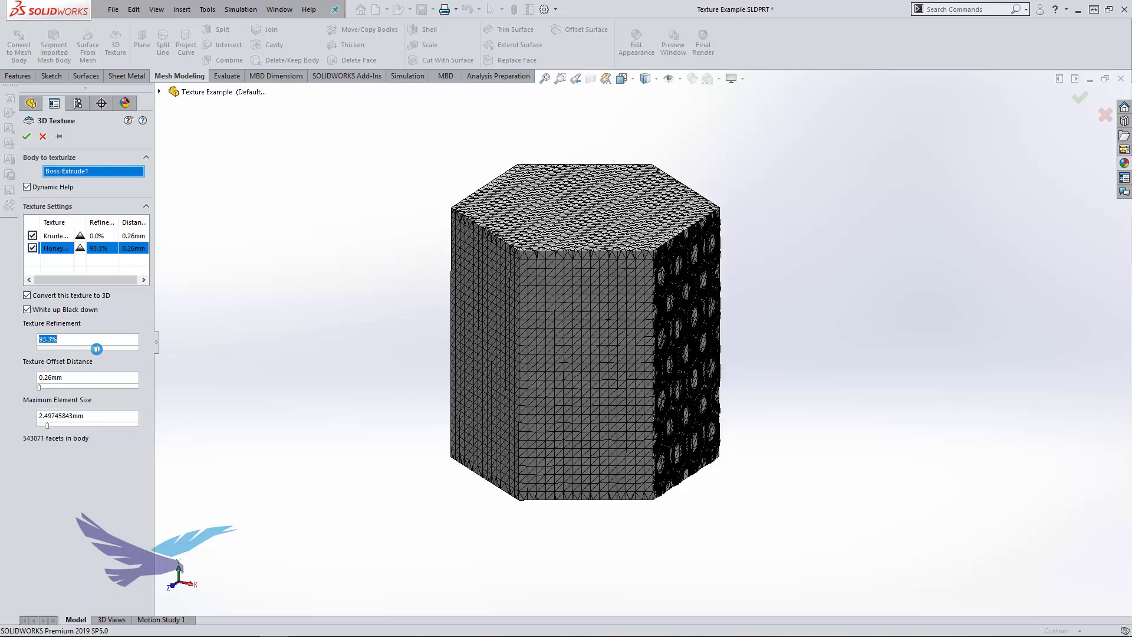
{"action": "left_click", "coordinate": [56, 236]}
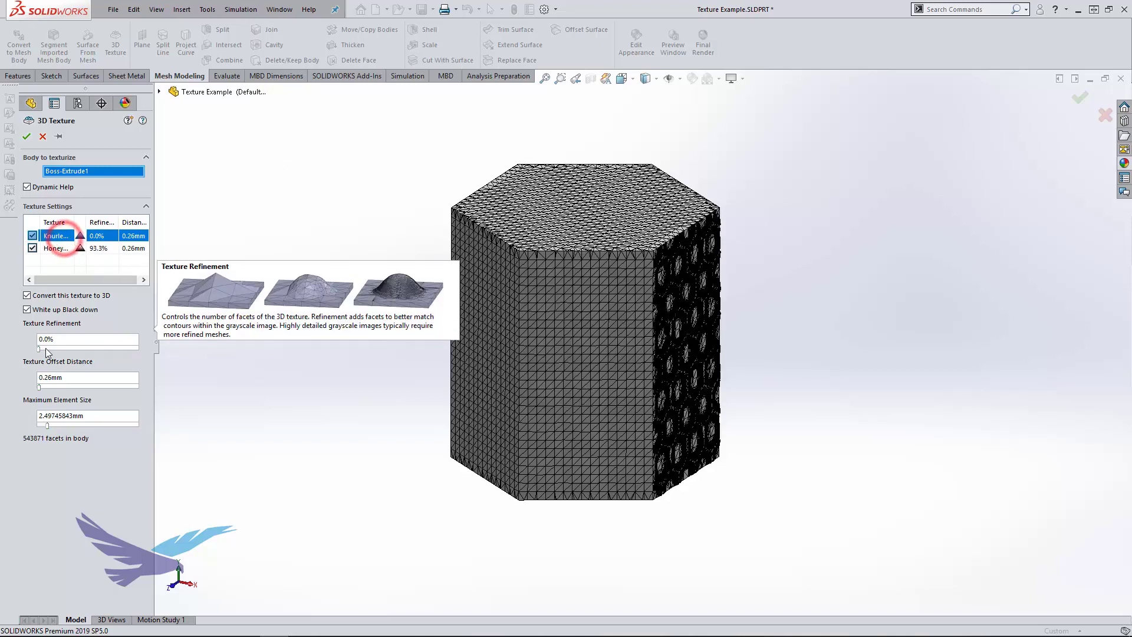
{"action": "left_click_drag", "start_coordinate": [40, 348], "coordinate": [100, 351]}
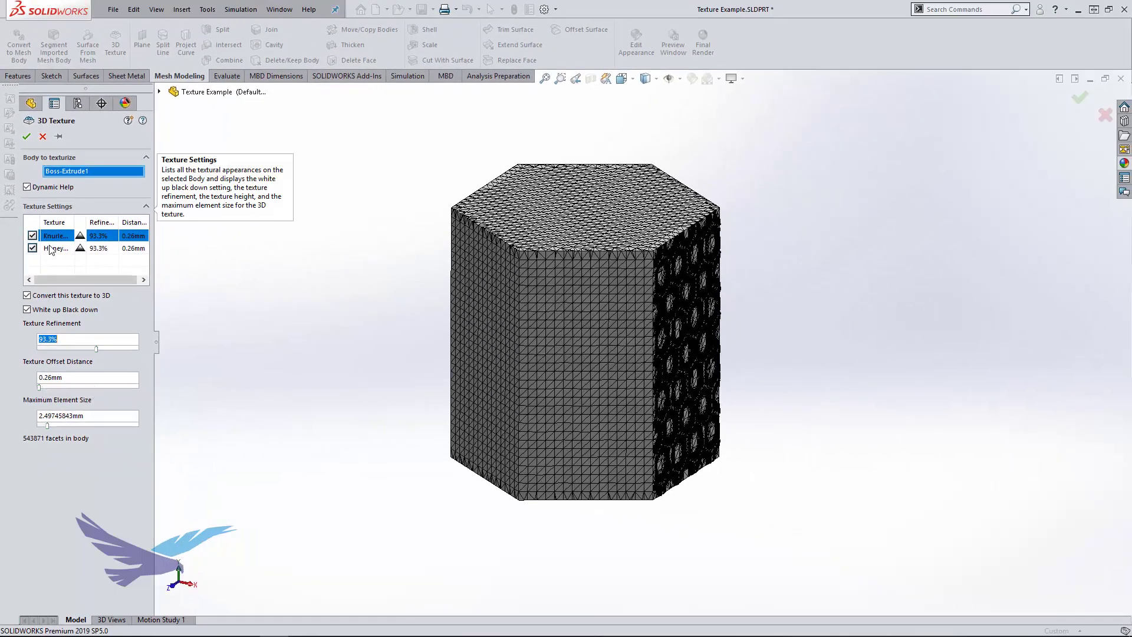
Set the Honeycomb texture's offset distance to about 1.22 mm
{"action": "left_click", "coordinate": [51, 248]}
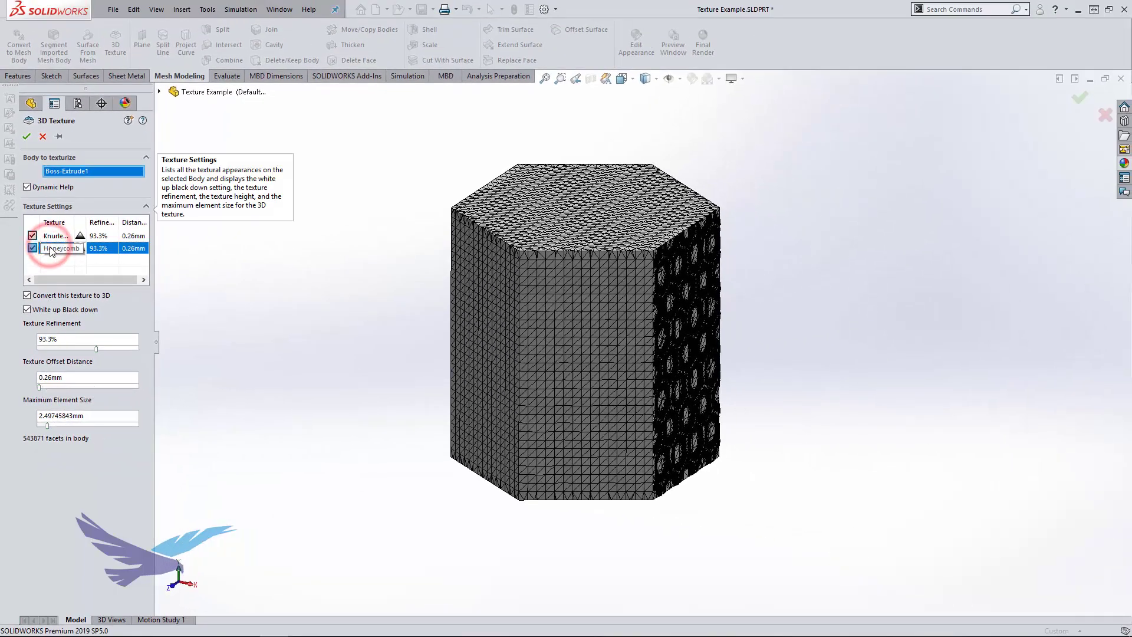
{"action": "left_click_drag", "start_coordinate": [39, 386], "coordinate": [62, 389]}
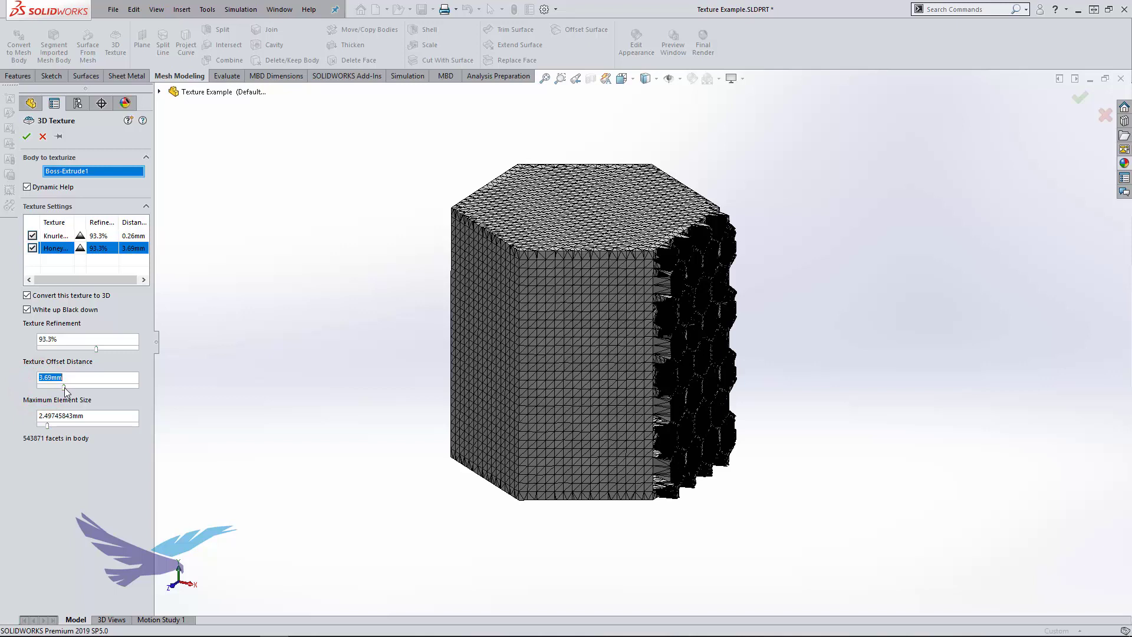
{"action": "left_click_drag", "start_coordinate": [65, 390], "coordinate": [50, 389]}
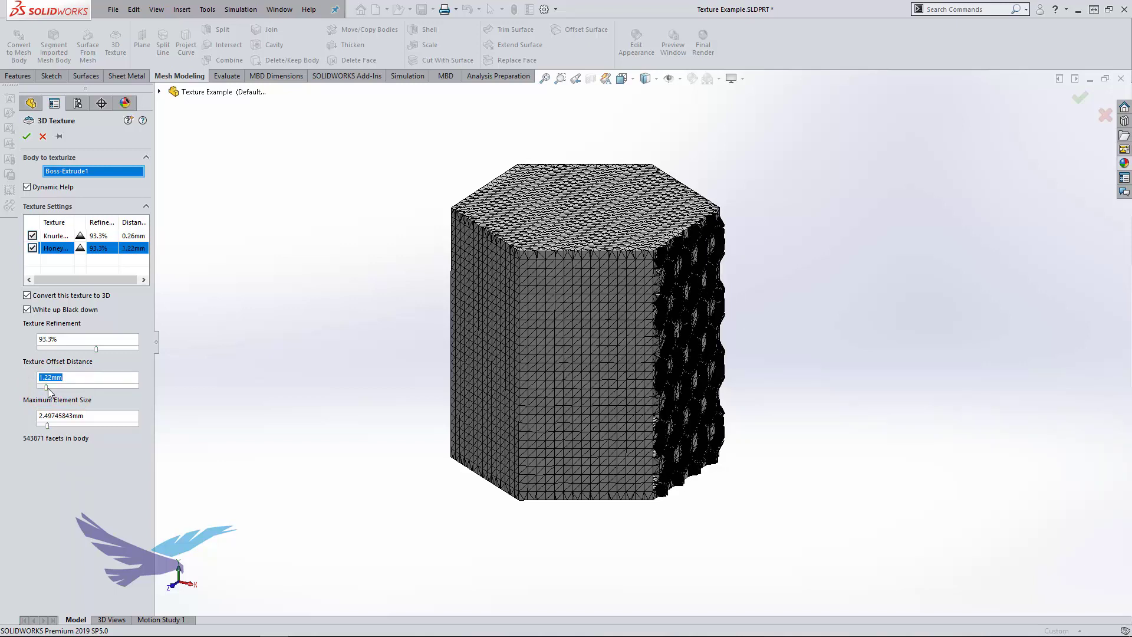
Set the Knurled Bump 10 offset distance to about 2.59 mm and maximum element size to about 1.11 mm, and accept the 3D Texture
{"action": "left_click", "coordinate": [56, 236]}
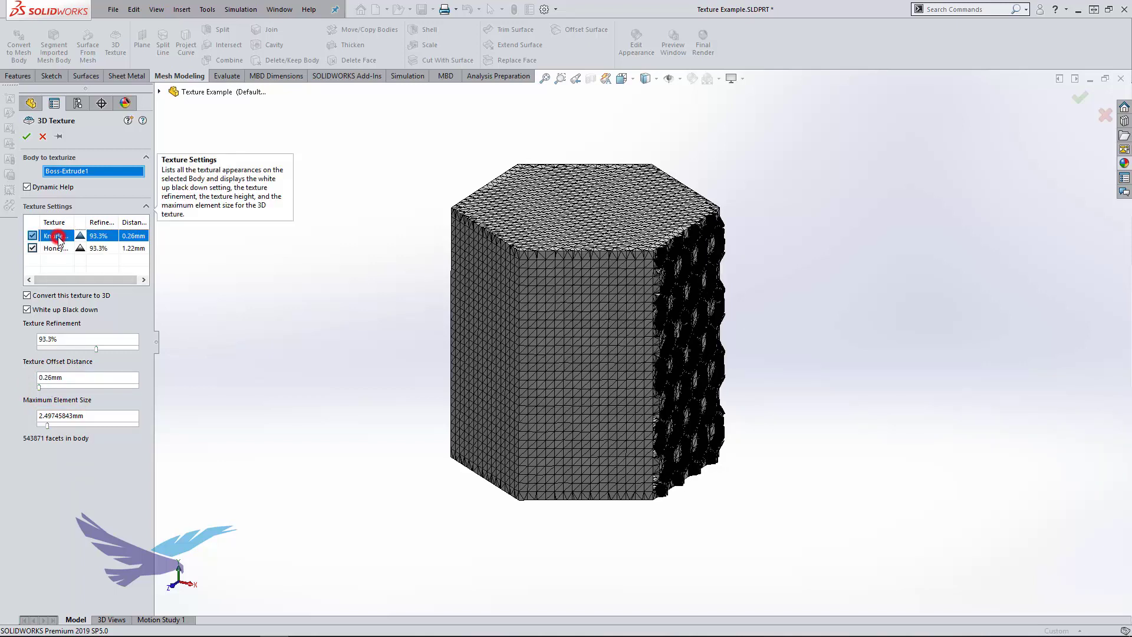
{"action": "left_click_drag", "start_coordinate": [39, 387], "coordinate": [59, 387]}
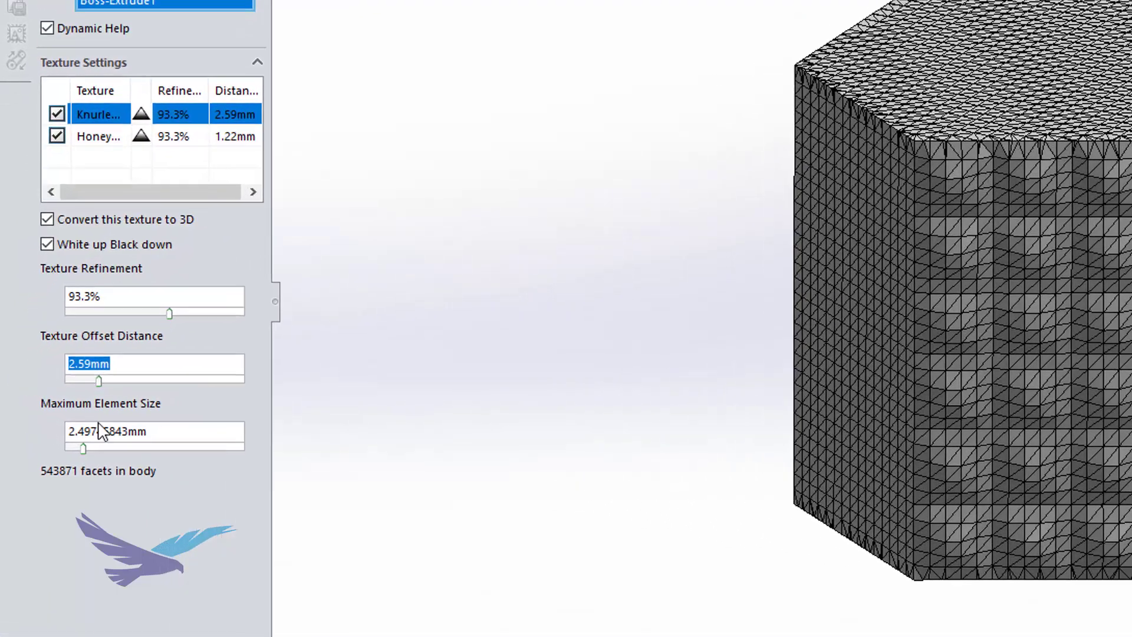
{"action": "mouse_move", "coordinate": [50, 429]}
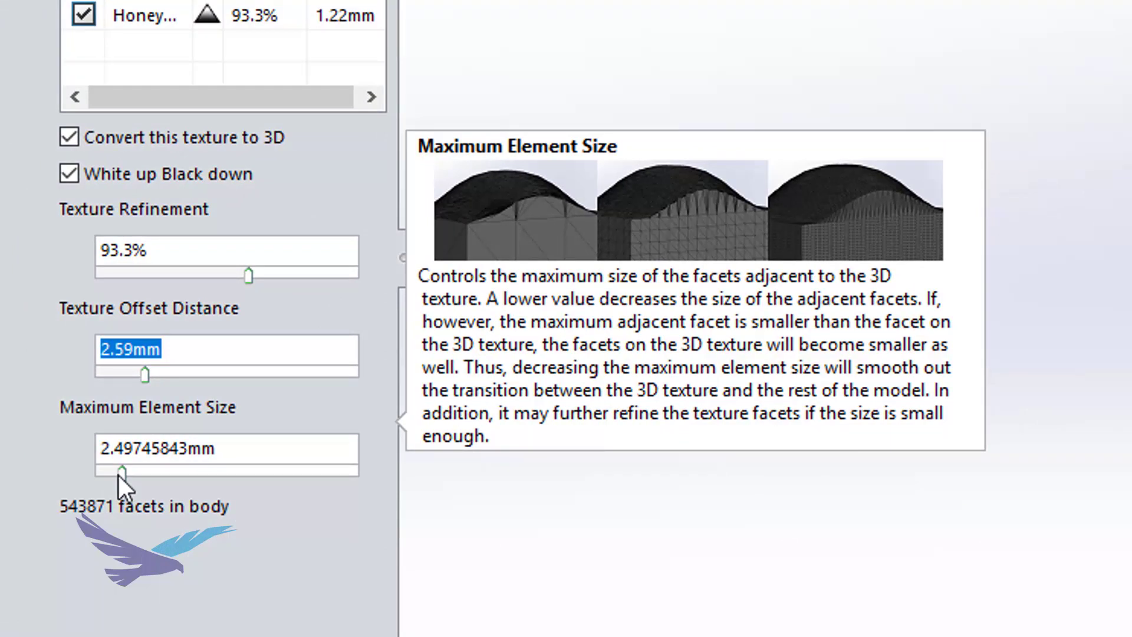
{"action": "left_click_drag", "start_coordinate": [118, 475], "coordinate": [173, 476]}
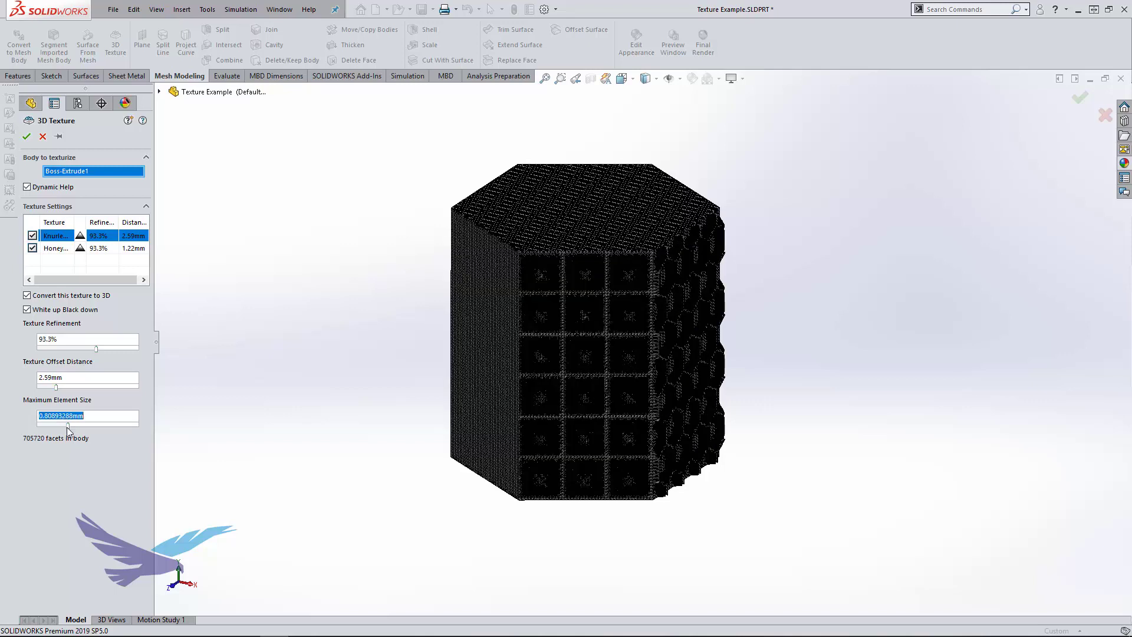
{"action": "left_click_drag", "start_coordinate": [68, 426], "coordinate": [62, 425]}
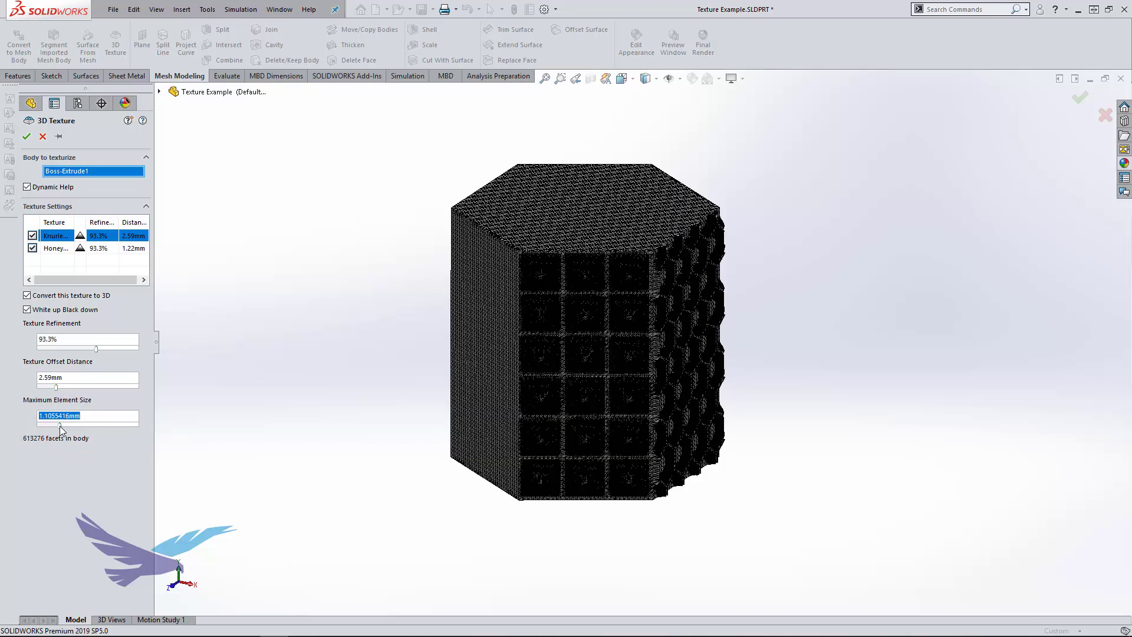
{"action": "left_click", "coordinate": [26, 139]}
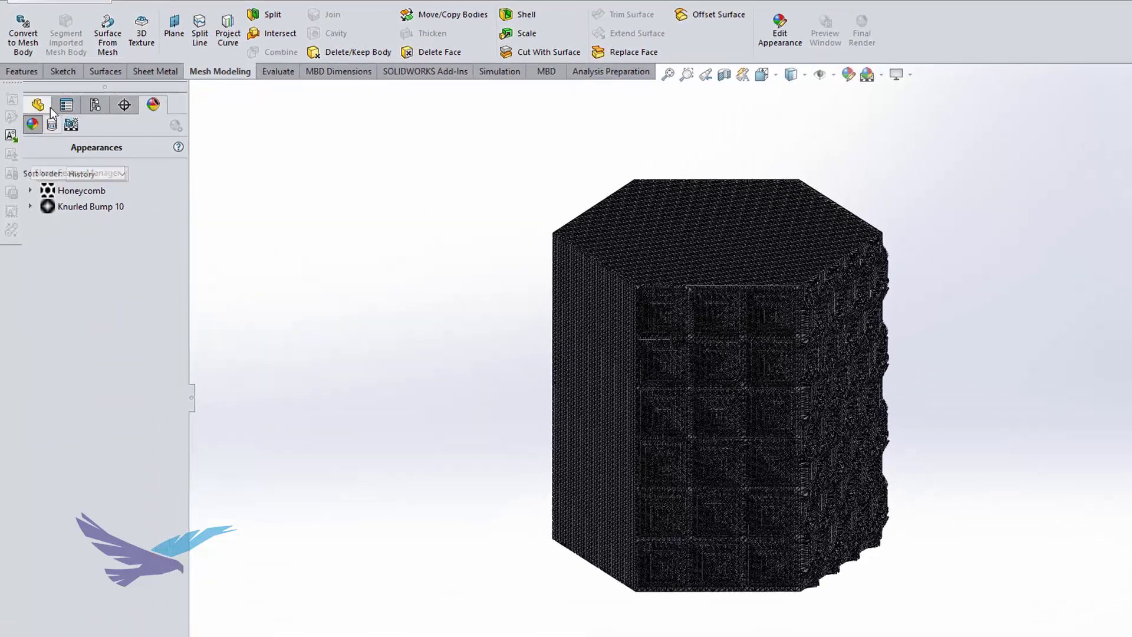
Check the feature tree for the new 3D Texture feature and the contents of the Graphic Bodies folder
{"action": "left_click", "coordinate": [39, 102]}
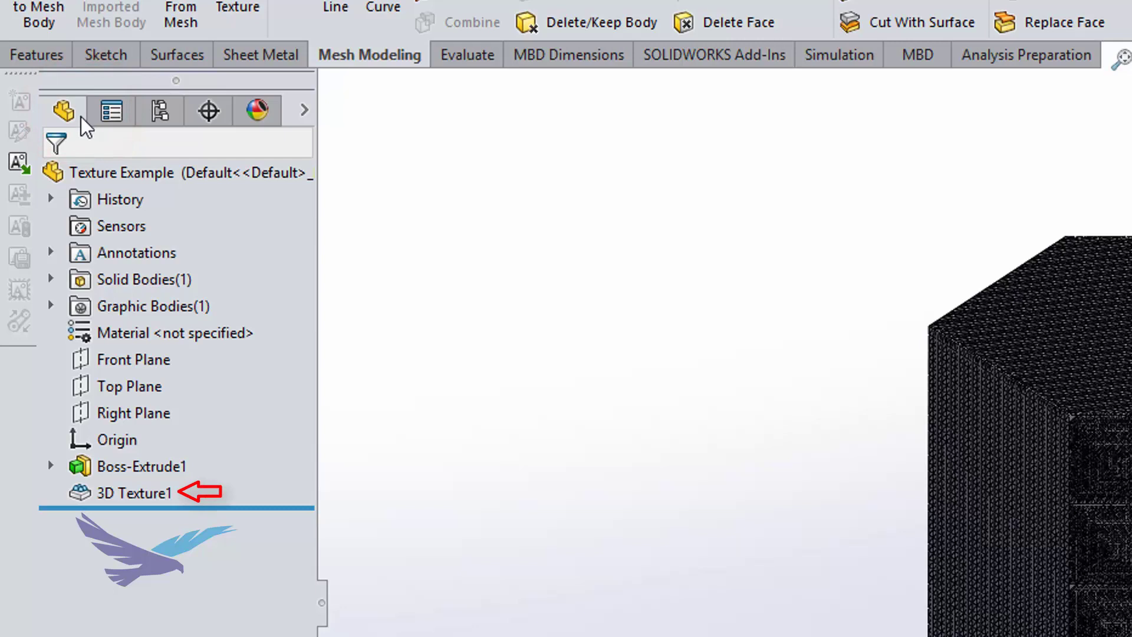
{"action": "left_click", "coordinate": [51, 306]}
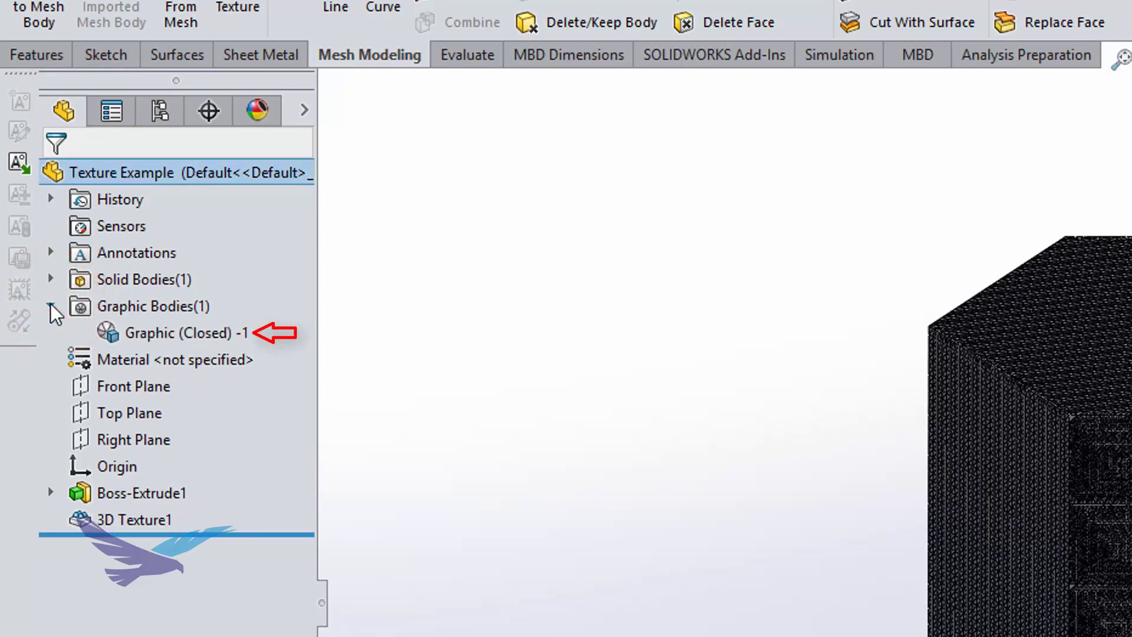
{"action": "left_click", "coordinate": [50, 306]}
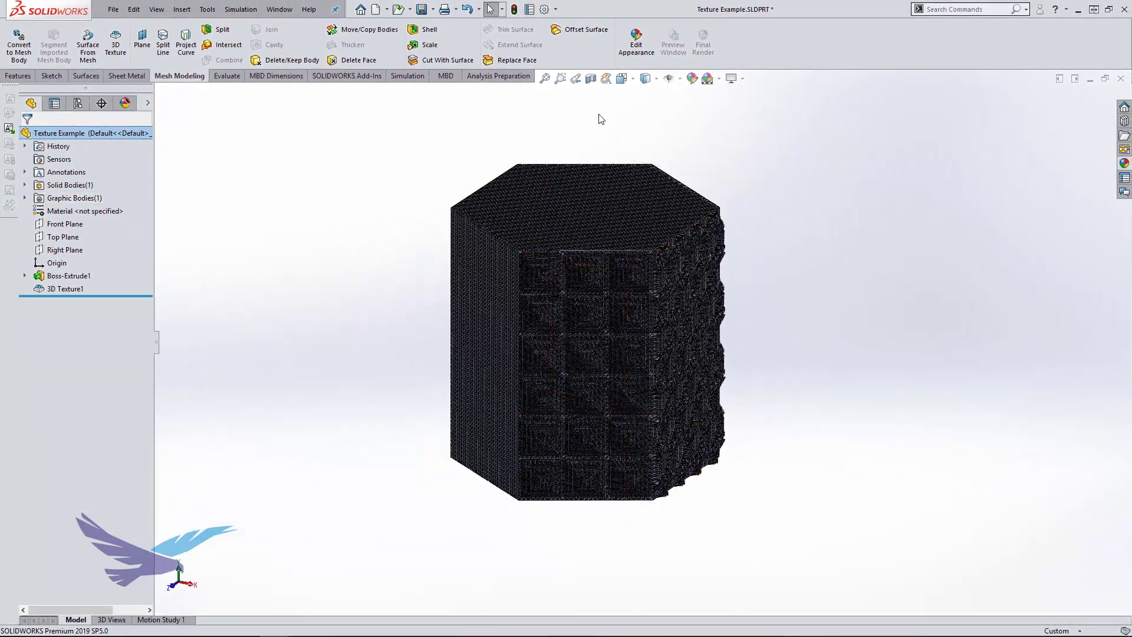
Display the prism shaded without edges and inspect the knurled and honeycomb faces from the Right view
{"action": "left_click", "coordinate": [657, 79]}
{"action": "left_click", "coordinate": [646, 111]}
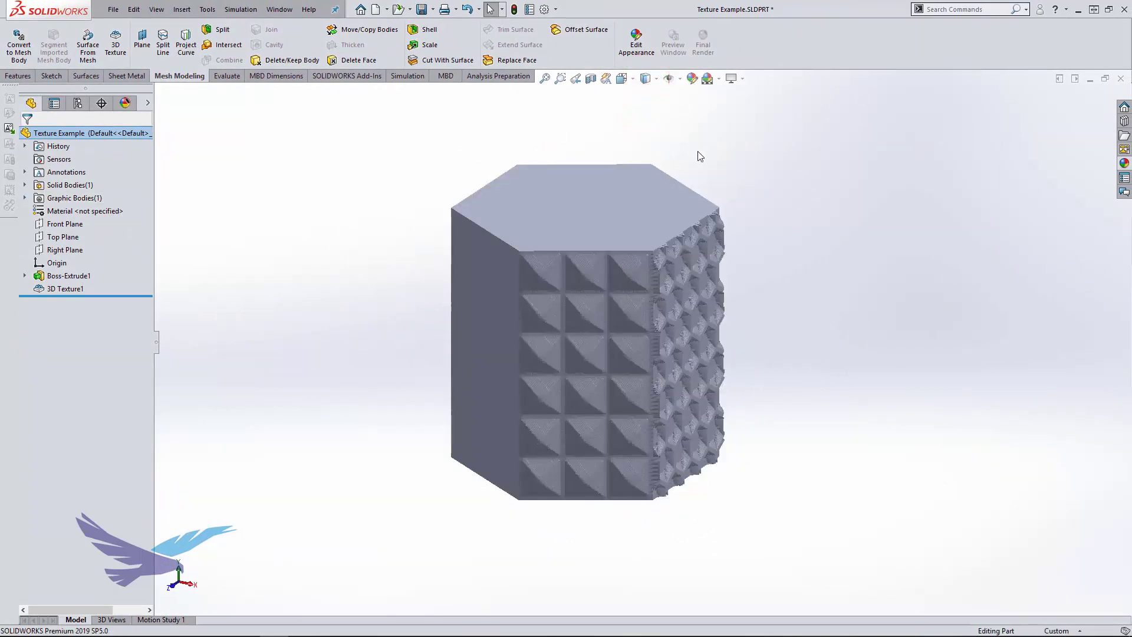
{"action": "middle_click_drag", "start_coordinate": [849, 417], "coordinate": [849, 369]}
{"action": "key", "text": "space"}
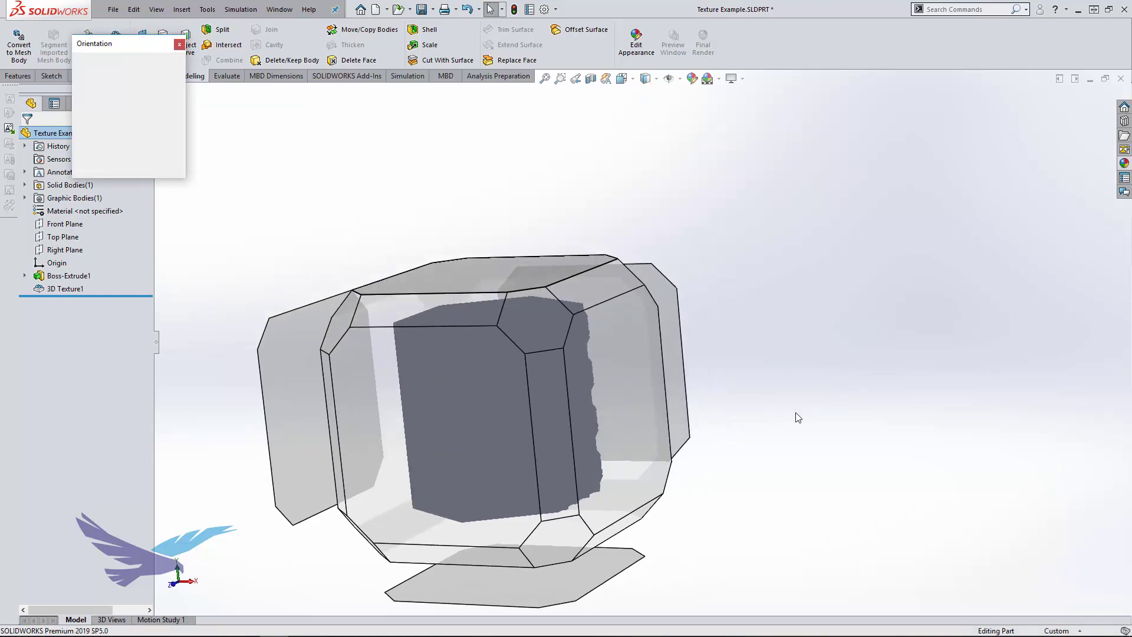
{"action": "left_click", "coordinate": [613, 448]}
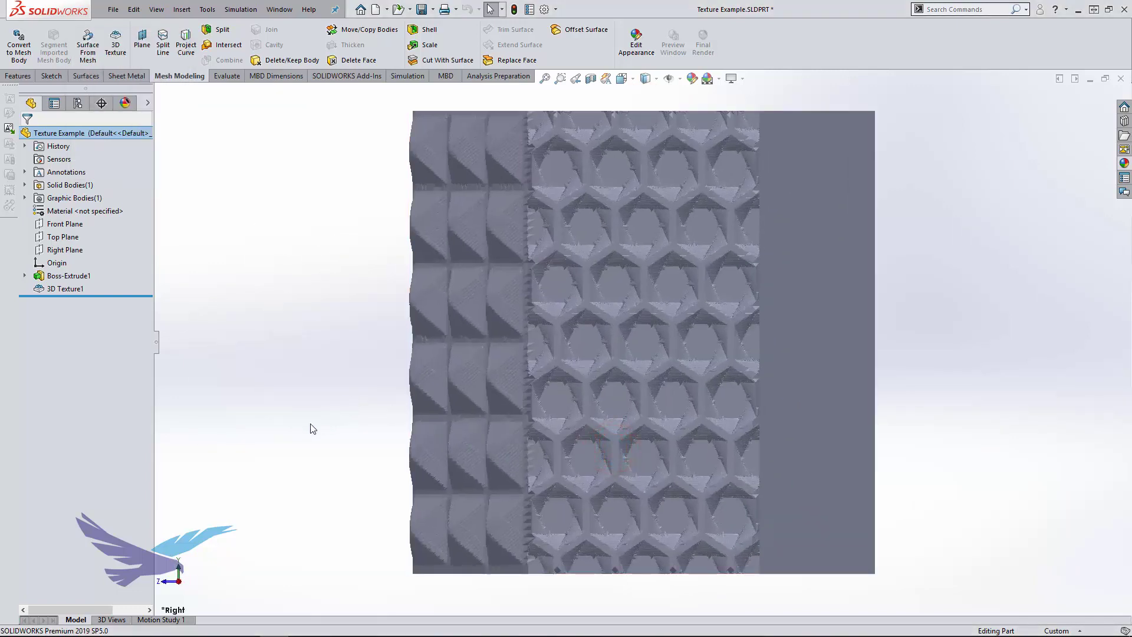
{"action": "middle_click_drag", "start_coordinate": [312, 430], "coordinate": [379, 458]}
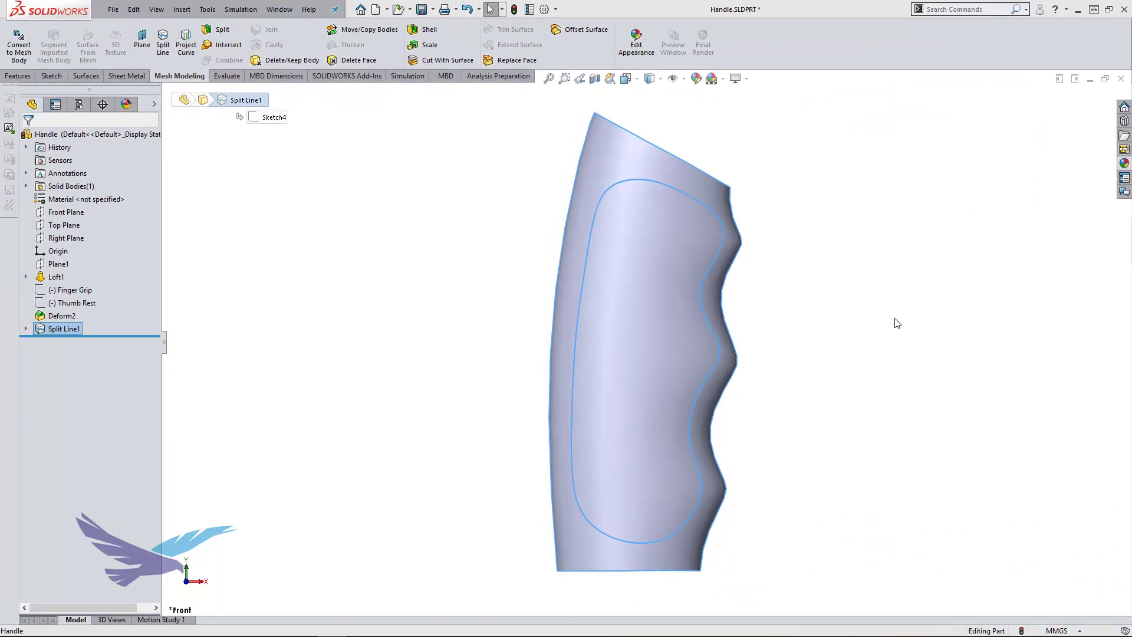
Apply the Knurled Bump 10 appearance from the 3D Textures to only the split-line face on the side of the handle
{"action": "left_click", "coordinate": [1123, 164]}
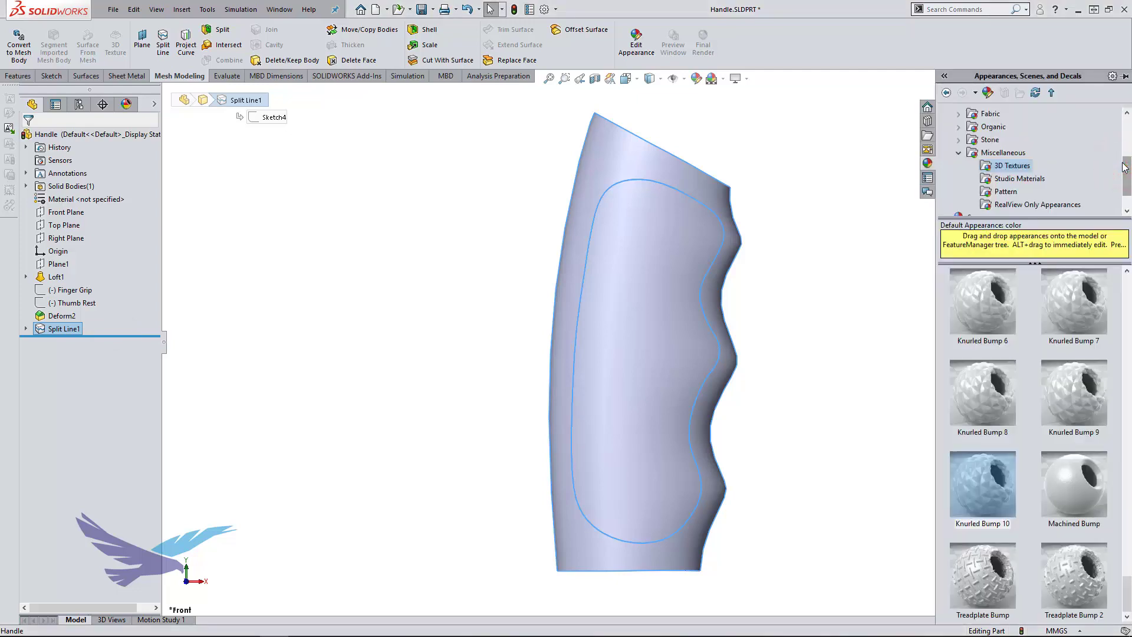
{"action": "left_click_drag", "start_coordinate": [989, 485], "coordinate": [669, 363]}
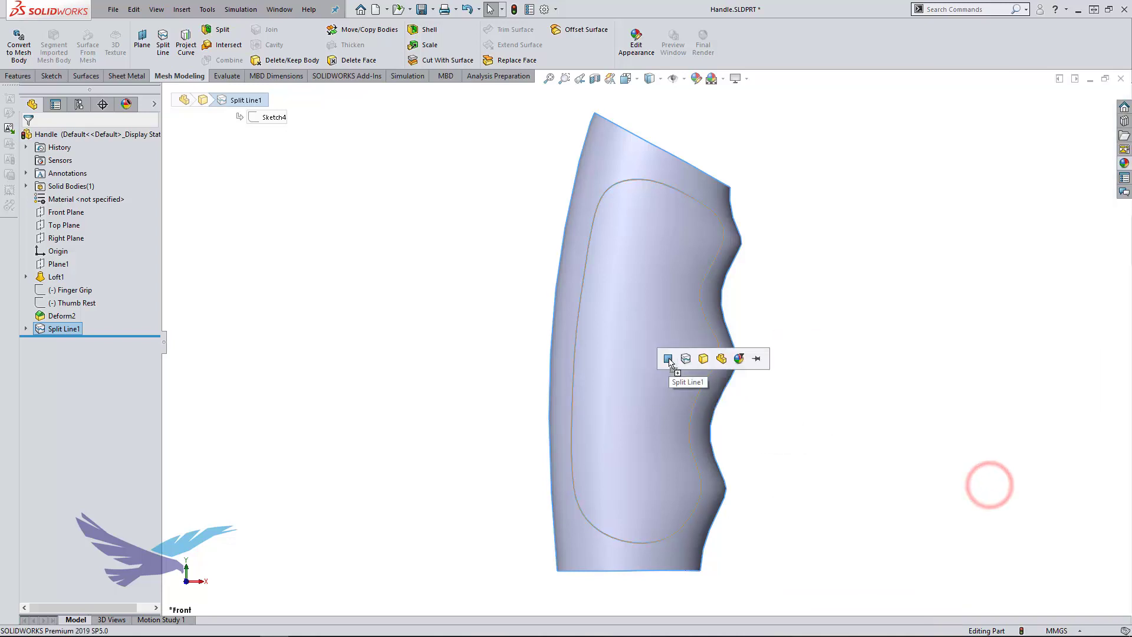
{"action": "left_click", "coordinate": [668, 359]}
{"action": "left_click", "coordinate": [669, 358]}
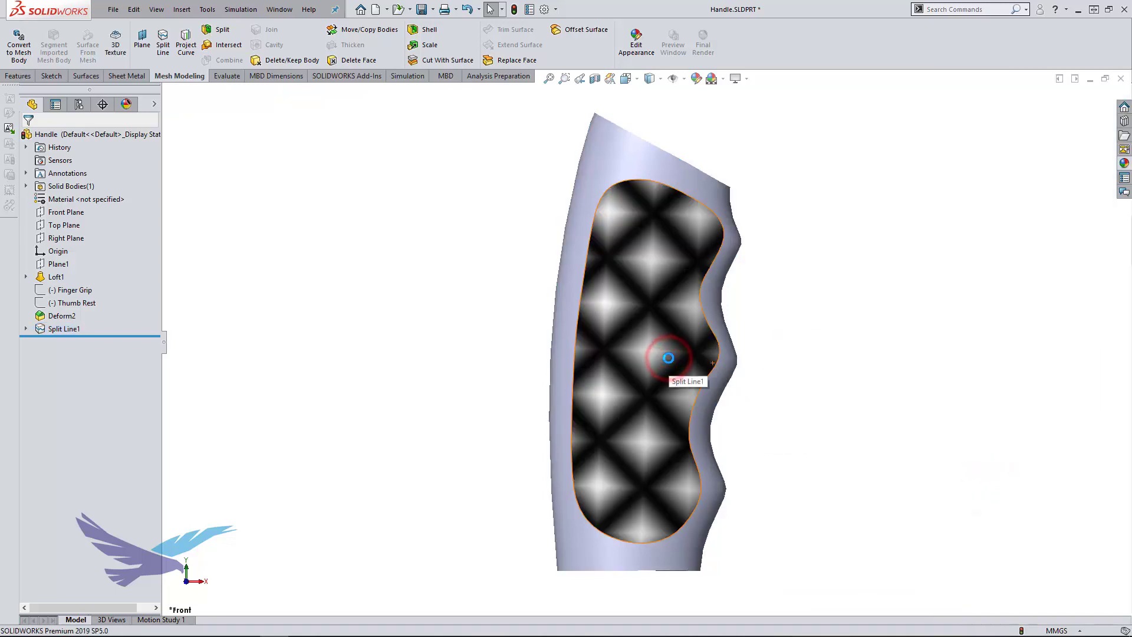
Edit the handle's Knurled Bump 10 mapping: size it about 19.03 mm and offset it about -3.94 mm horizontally and 10.63 mm vertically
{"action": "left_click", "coordinate": [126, 104]}
{"action": "right_click", "coordinate": [88, 173]}
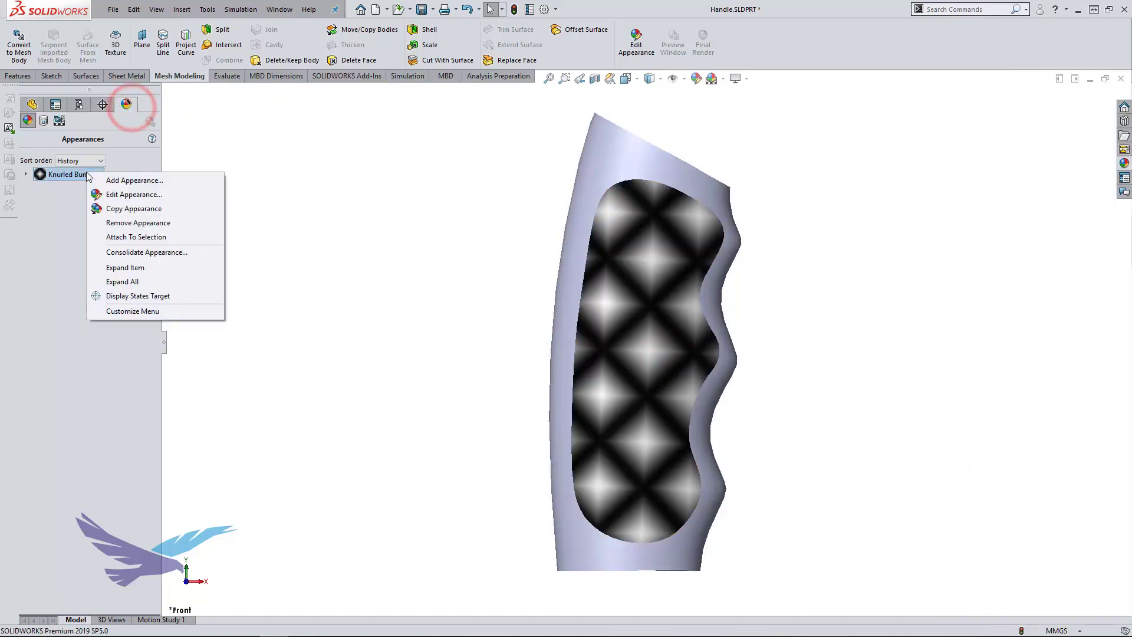
{"action": "left_click", "coordinate": [114, 193]}
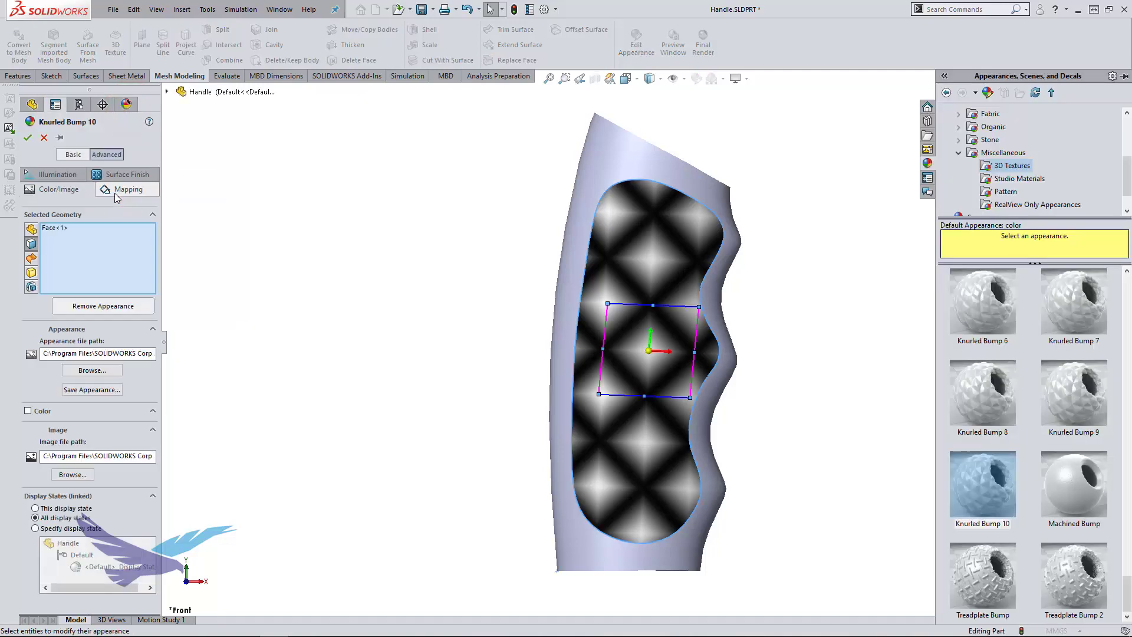
{"action": "left_click", "coordinate": [114, 192]}
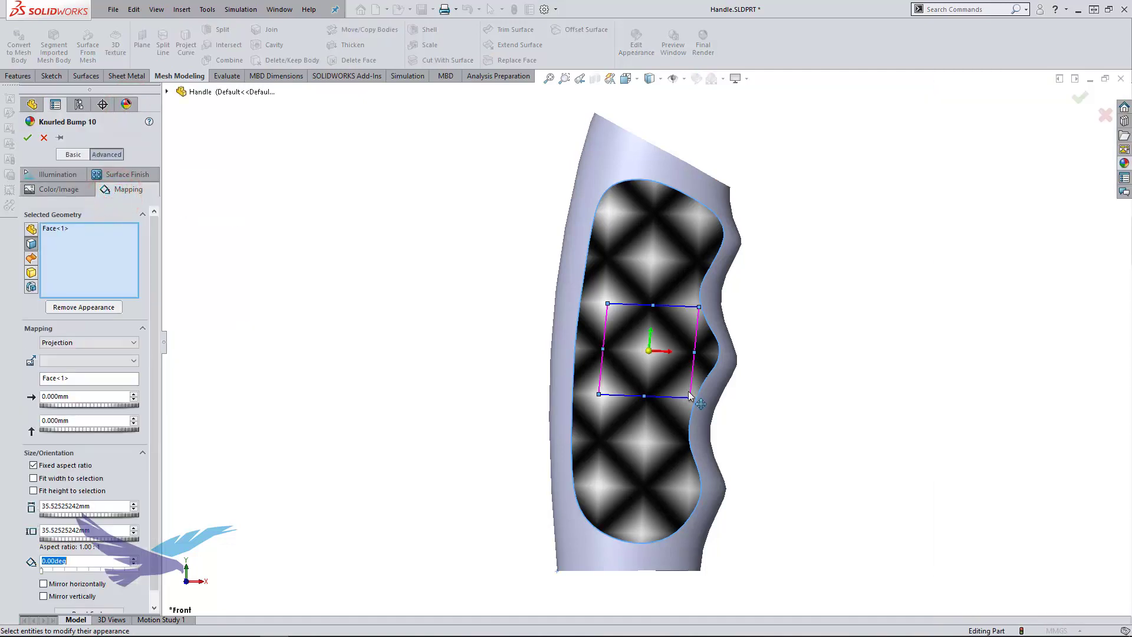
{"action": "left_click_drag", "start_coordinate": [689, 396], "coordinate": [669, 379]}
{"action": "mouse_move", "coordinate": [650, 362]}
{"action": "left_mouse_down"}
{"action": "mouse_move", "coordinate": [644, 334]}
{"action": "mouse_move", "coordinate": [648, 344]}
{"action": "left_mouse_up"}
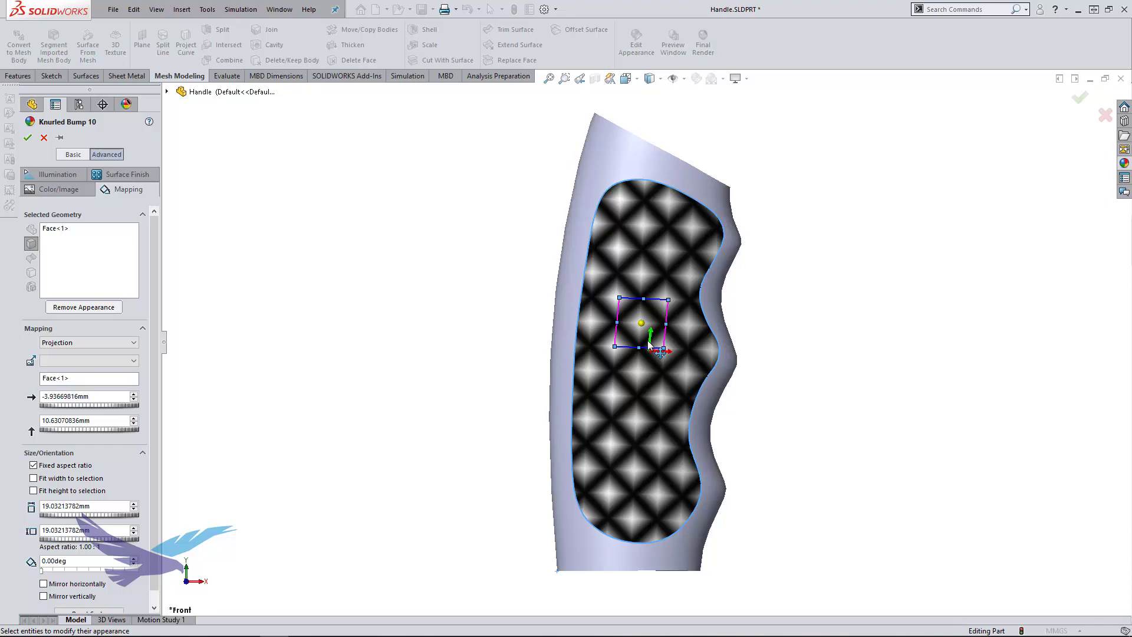
{"action": "left_click", "coordinate": [28, 137]}
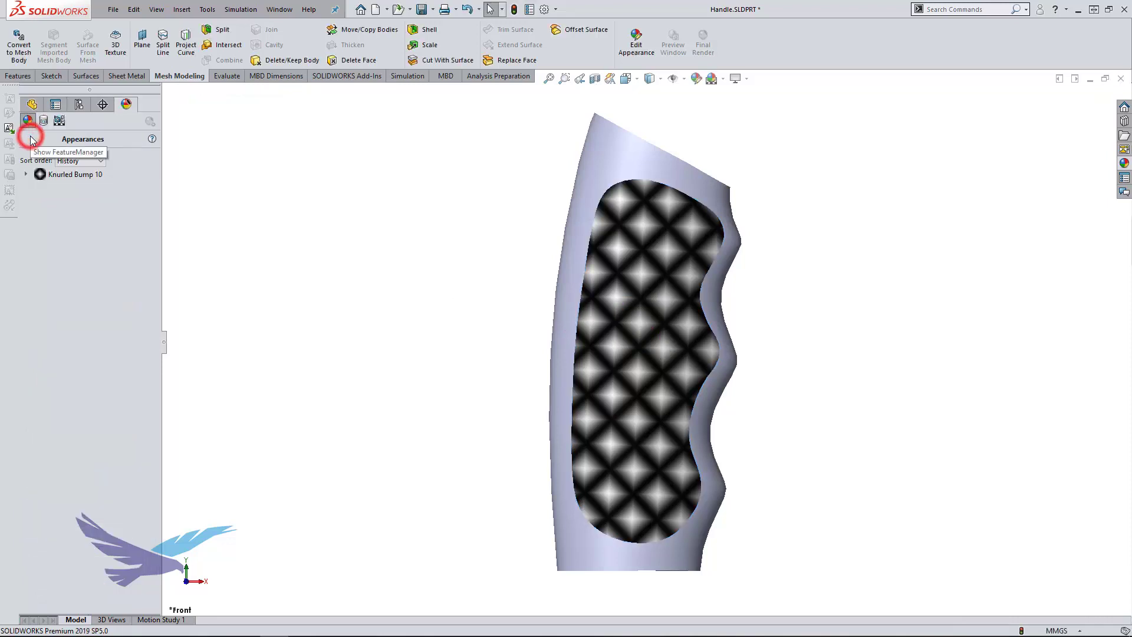
Start a 3D Texture feature on the handle body, include the Knurled Bump 10 texture, and set its refinement to 92.9%
{"action": "left_click", "coordinate": [115, 44]}
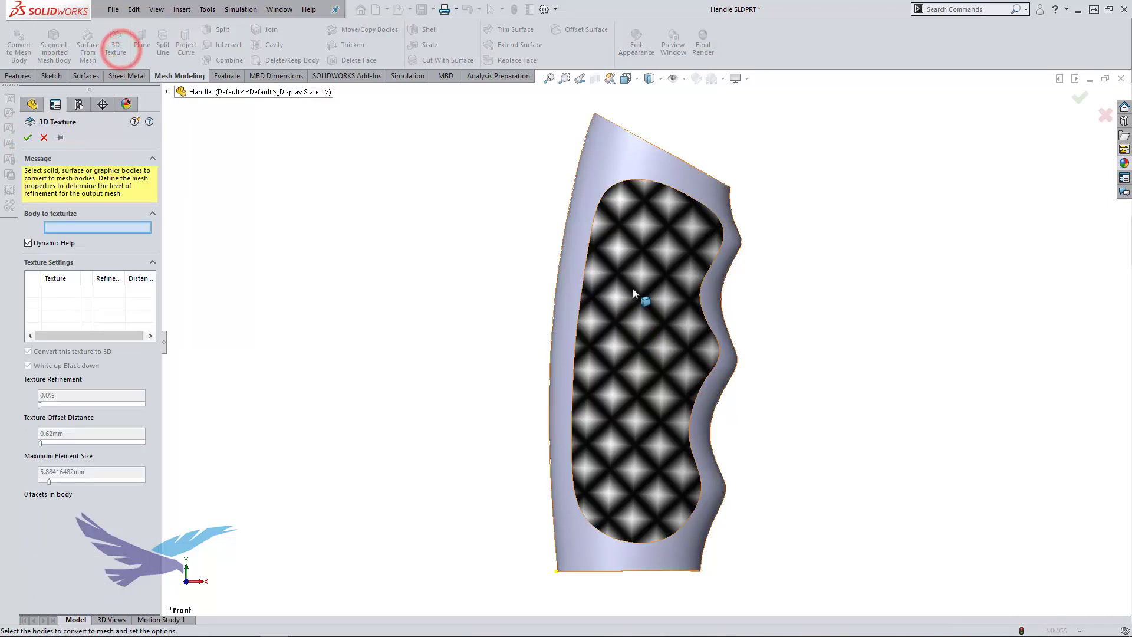
{"action": "left_click", "coordinate": [636, 290]}
{"action": "left_click", "coordinate": [34, 237]}
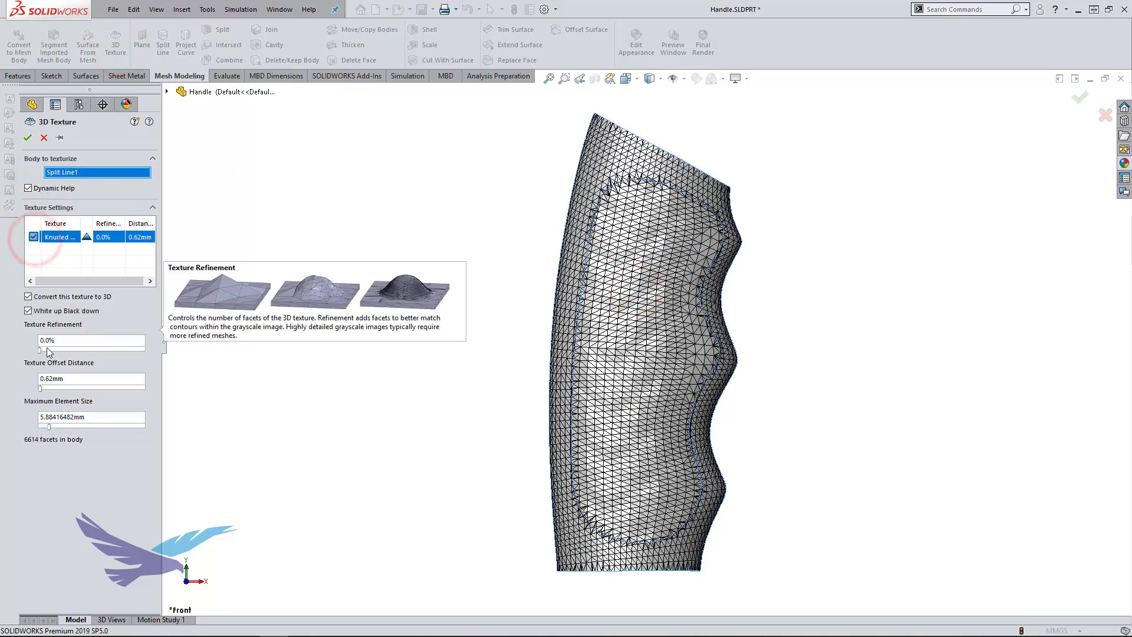
{"action": "left_click_drag", "start_coordinate": [40, 350], "coordinate": [98, 354]}
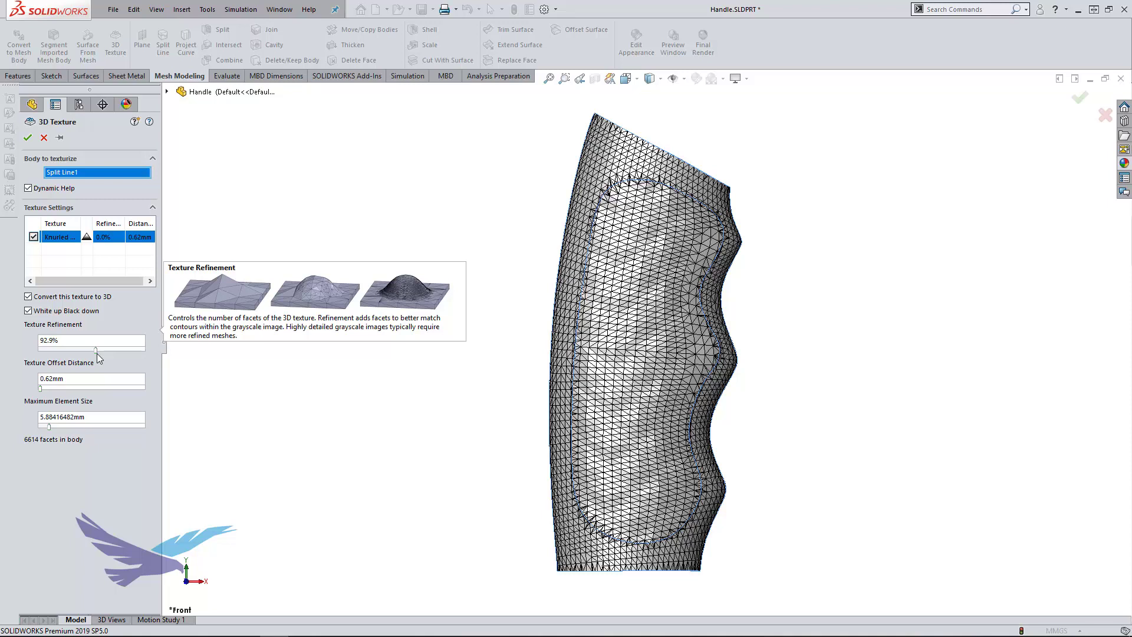
Set the handle texture's offset distance to 2 mm and maximum element size to about 1.80 mm, and accept the 3D Texture
{"action": "double_click", "coordinate": [42, 378]}
{"action": "type", "text": "2"}
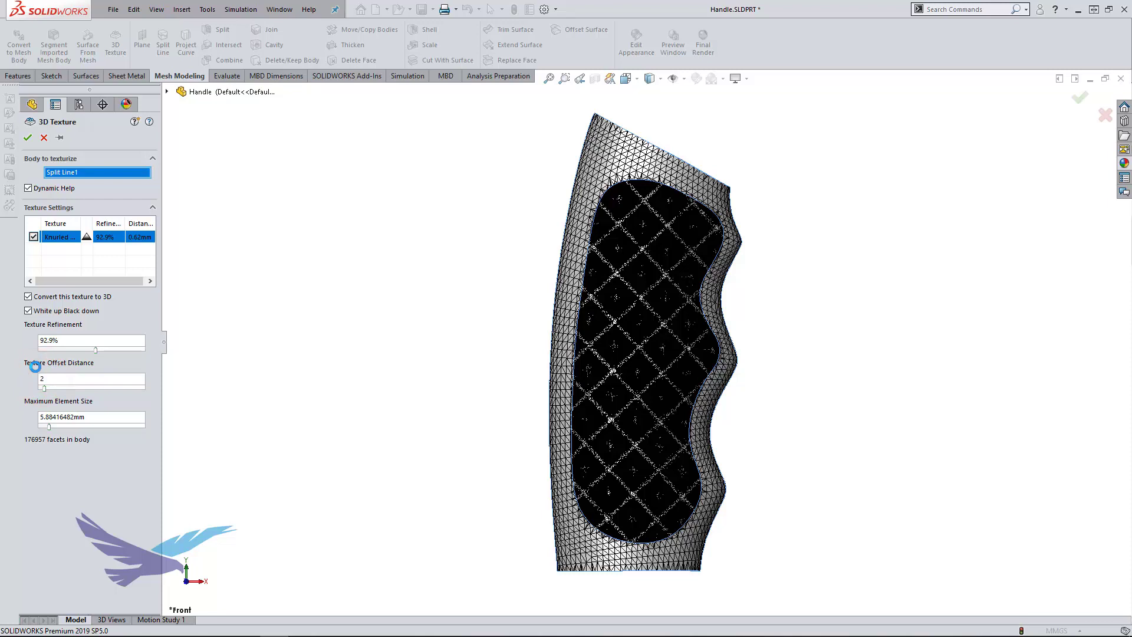
{"action": "left_click", "coordinate": [48, 423]}
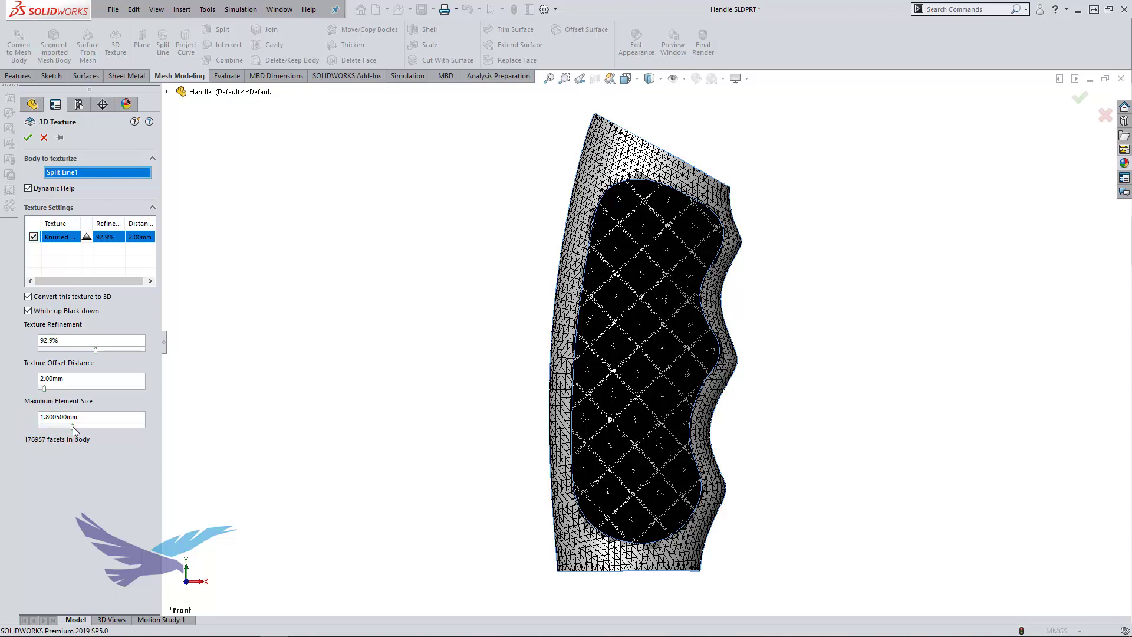
{"action": "left_click", "coordinate": [74, 427]}
{"action": "left_click", "coordinate": [28, 137]}
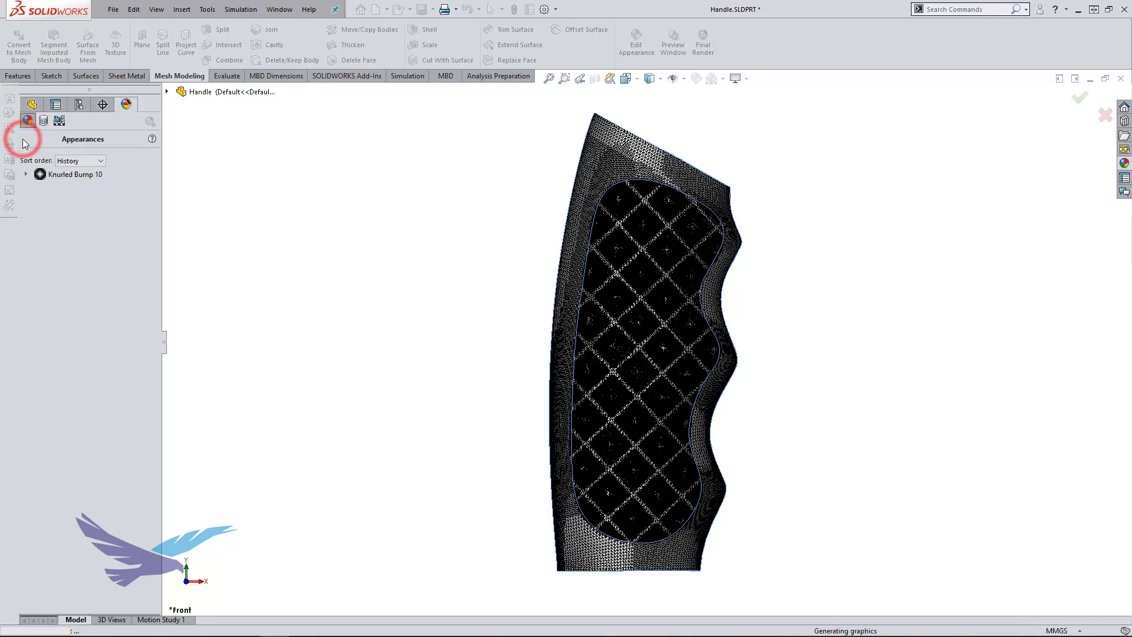